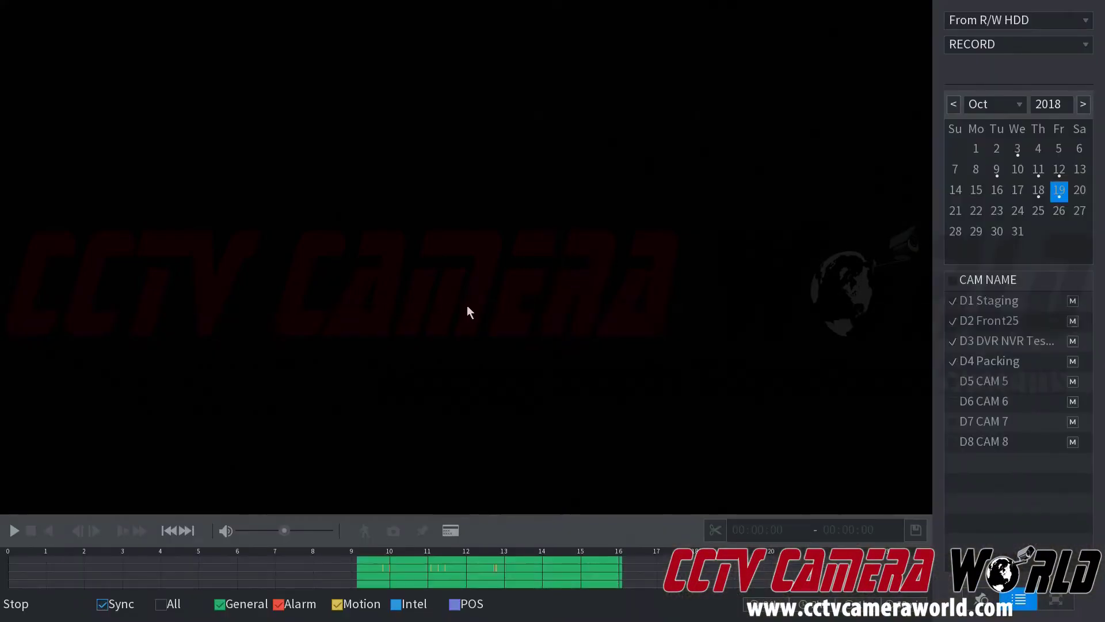
Return to live view and reopen recorded video playback from the main menu.
right_click(467, 305)
right_click(464, 309)
left_click(511, 317)
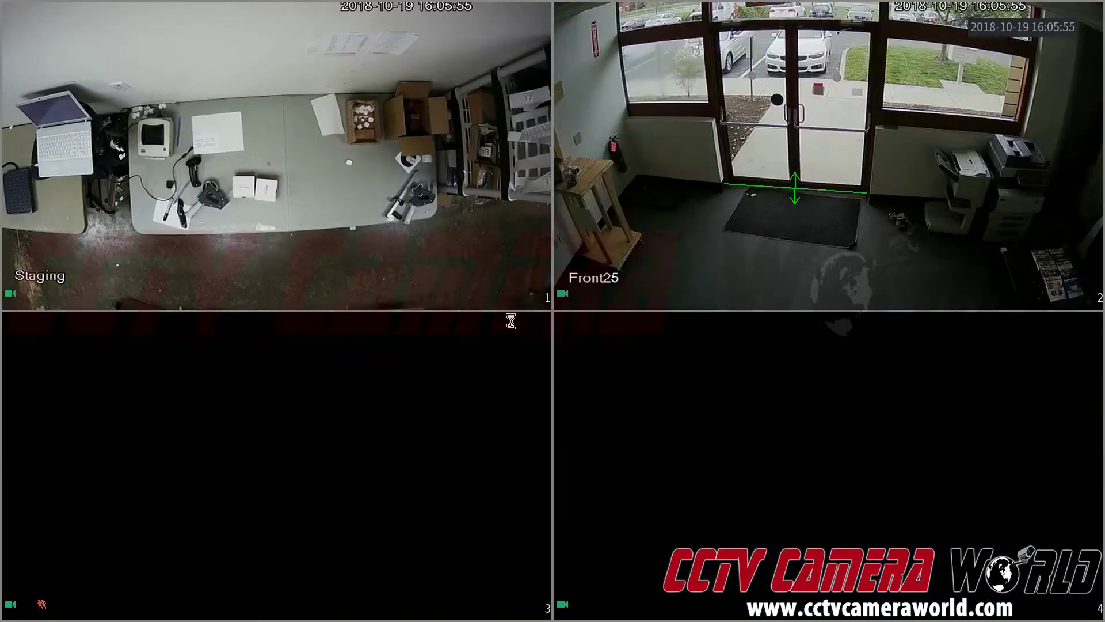
left_click(298, 219)
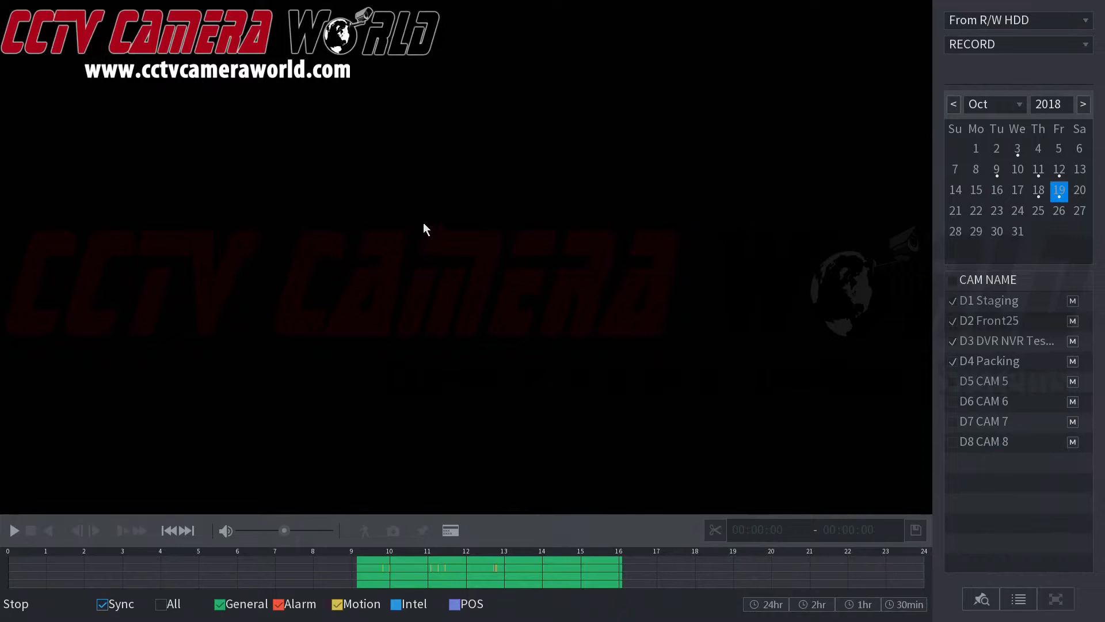
Keep the hard drive as the footage source and show the recording-type list.
left_click(955, 22)
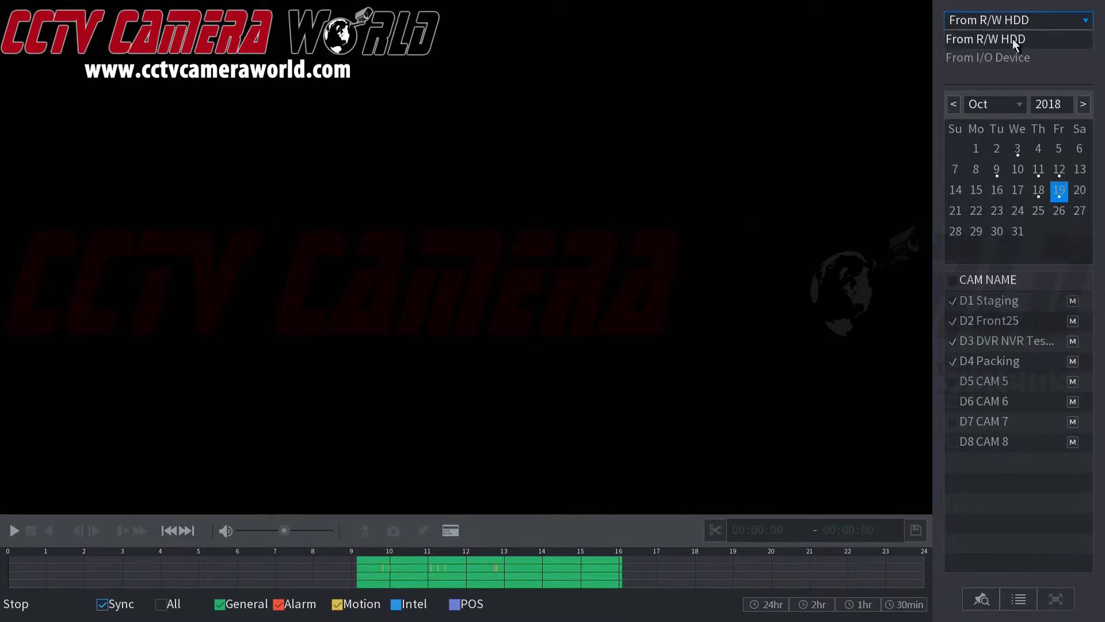
left_click(1013, 40)
left_click(972, 44)
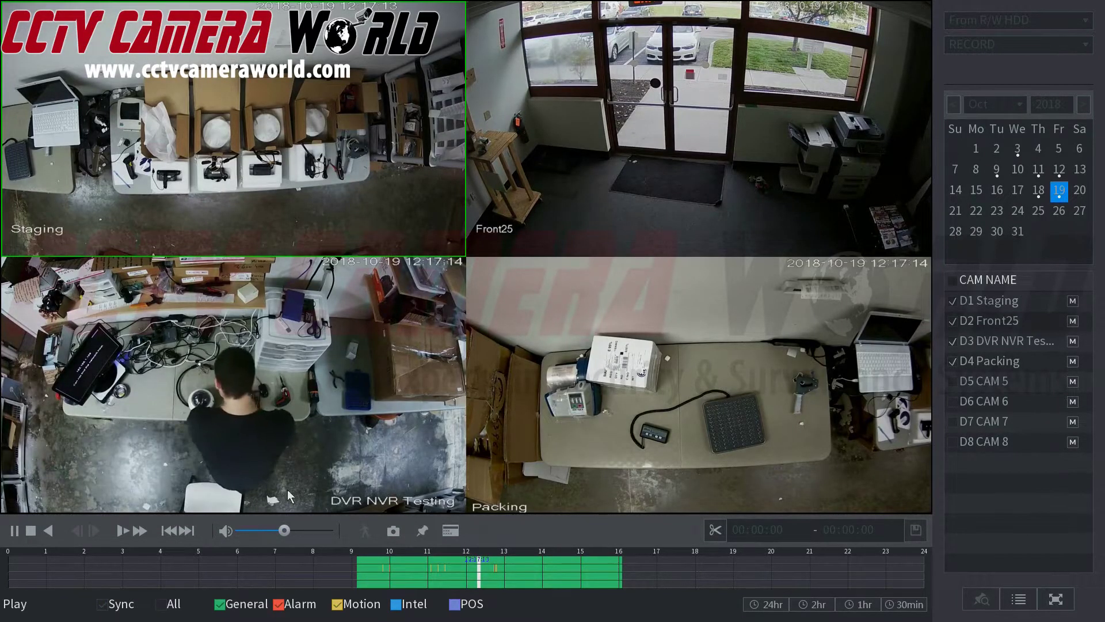
Stop playback and toggle all four cameras from M to S and back to M.
left_click(14, 534)
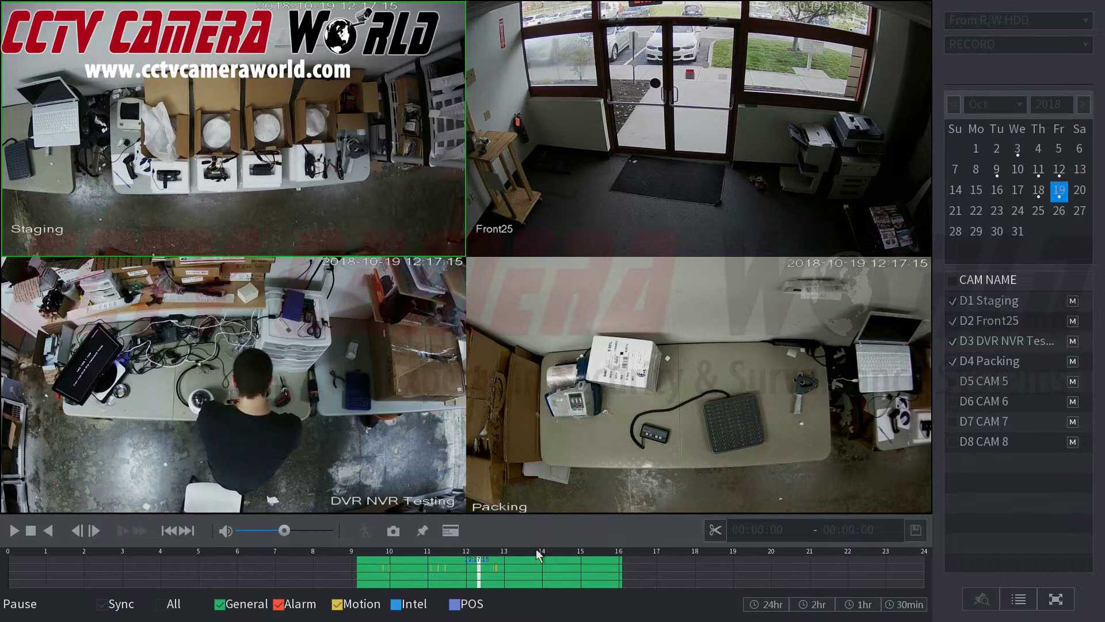
left_click(32, 530)
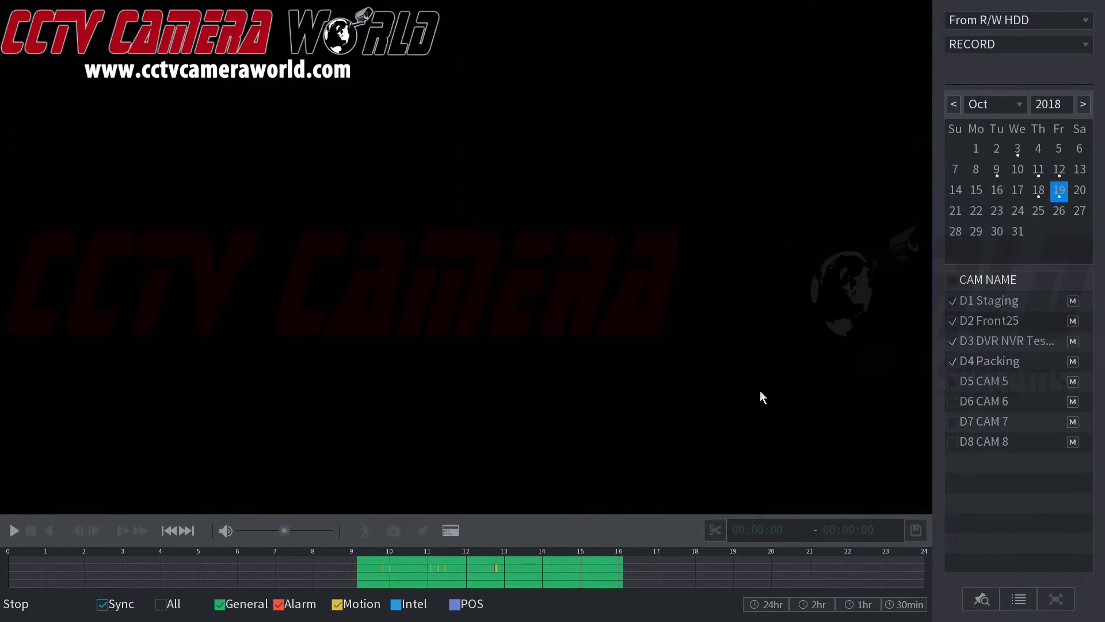
left_click(1073, 301)
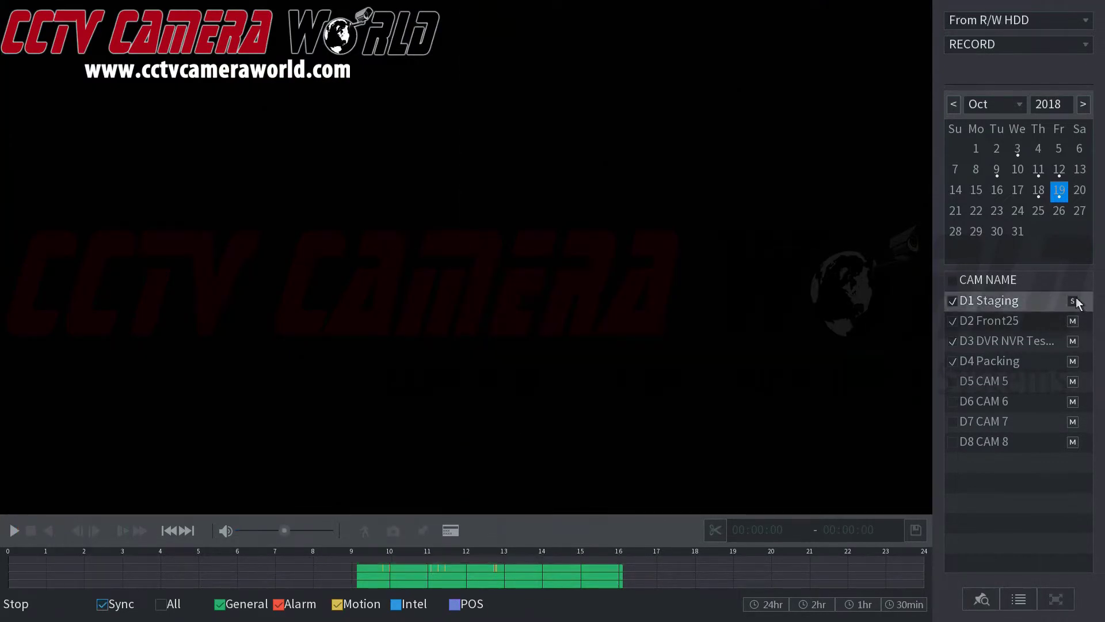
left_click(1073, 322)
left_click(1073, 342)
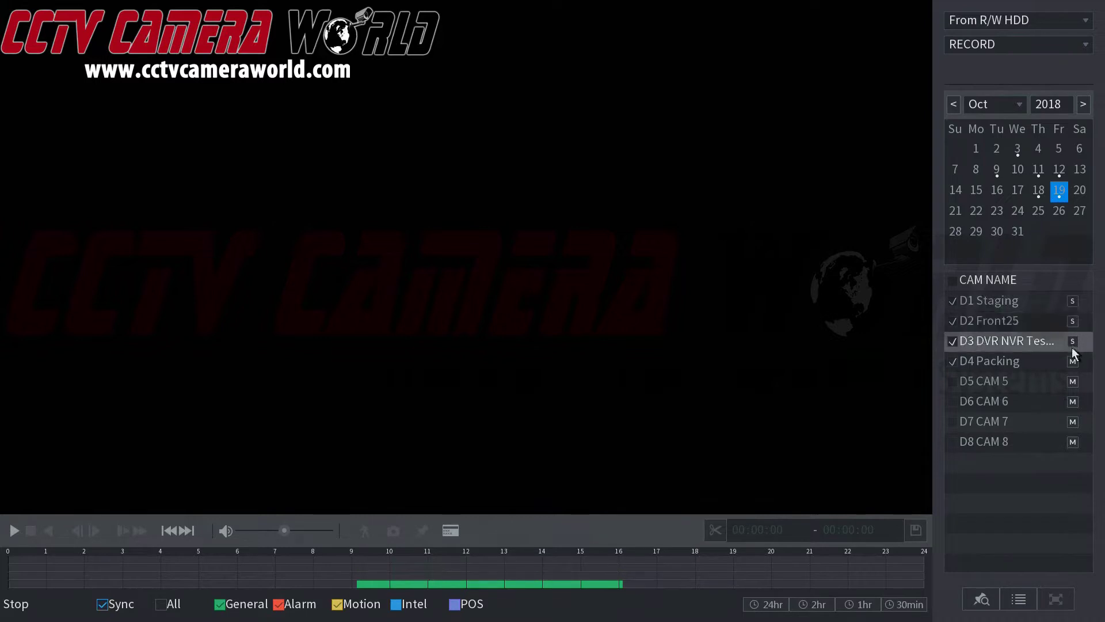
left_click(1073, 362)
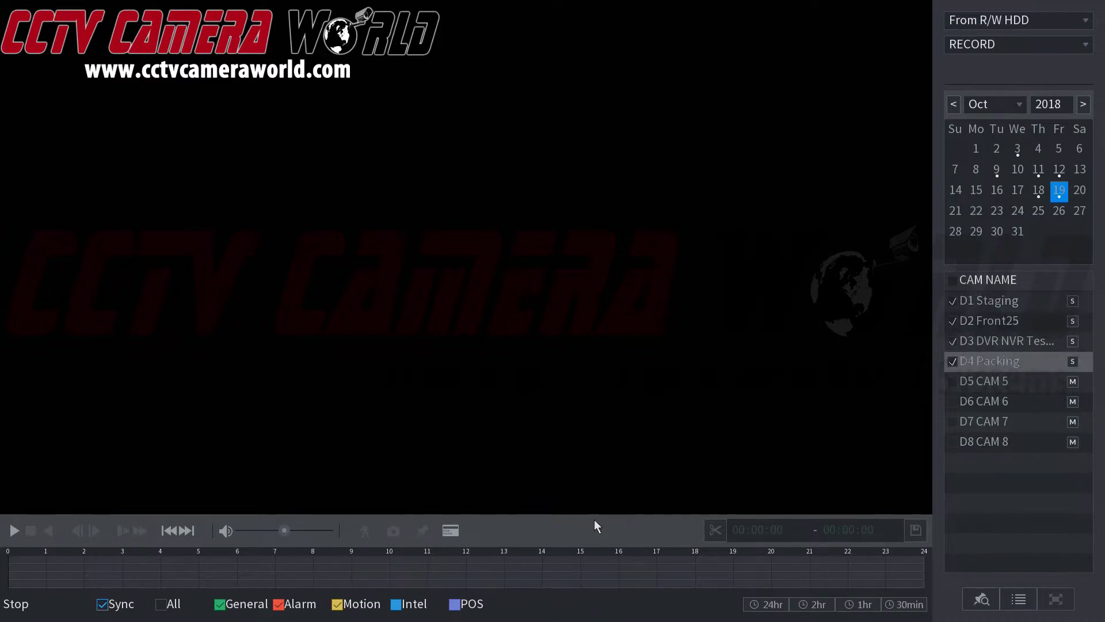
left_click(1073, 301)
left_click(1072, 322)
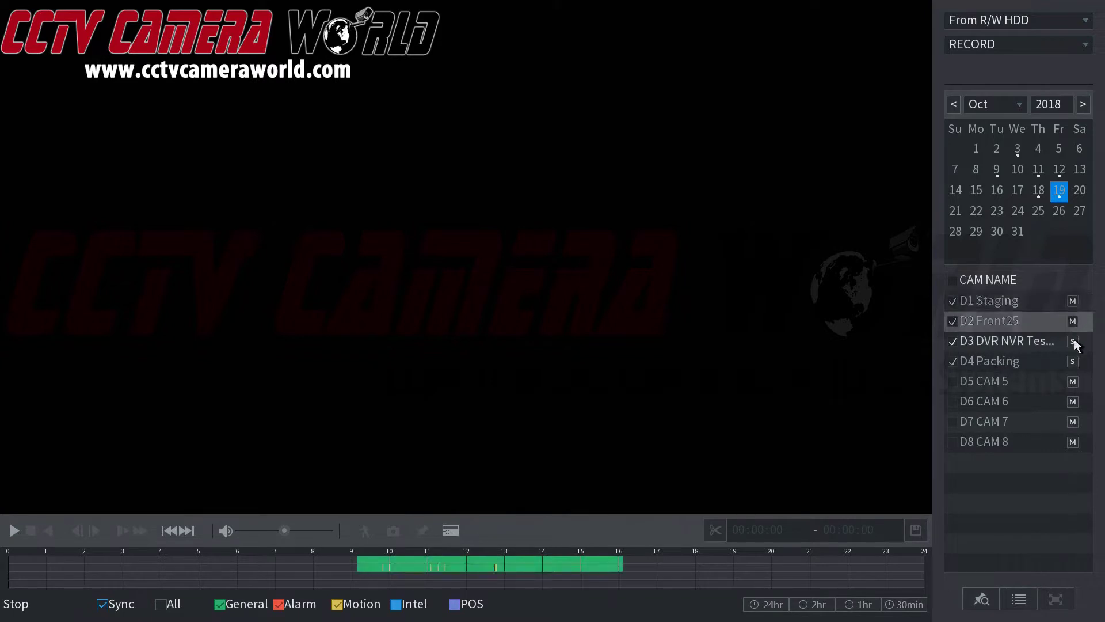
left_click(1073, 341)
left_click(1073, 361)
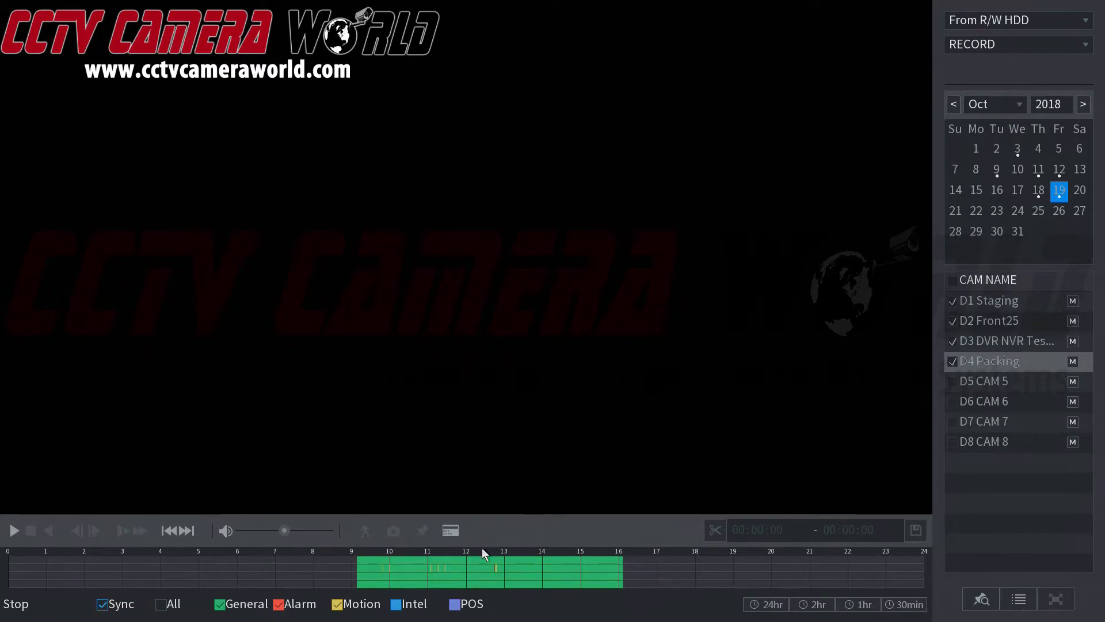
Play the recordings from 12:09, then jump ahead to about 12:44 on a one-hour timeline.
left_click(472, 559)
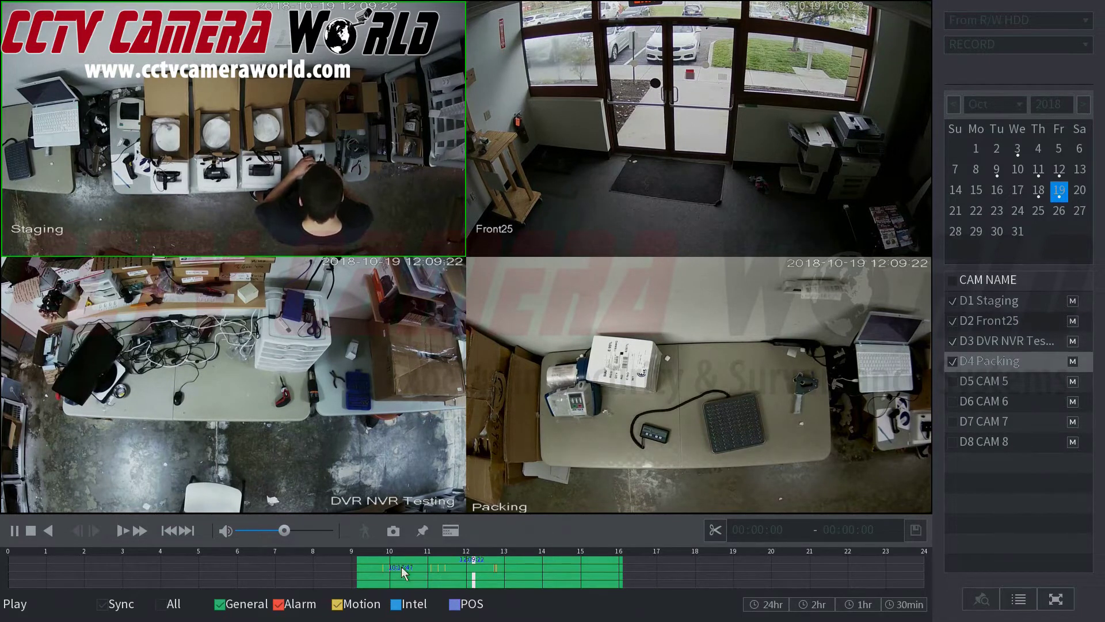
scroll(469, 567, "up", 3)
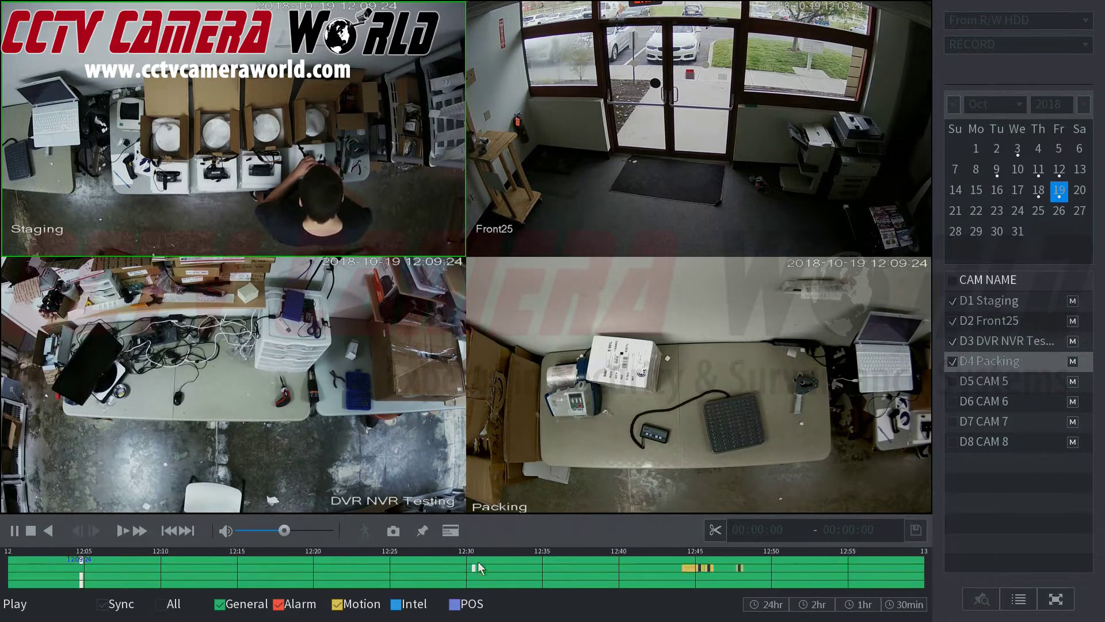
scroll(469, 561, "down", 1)
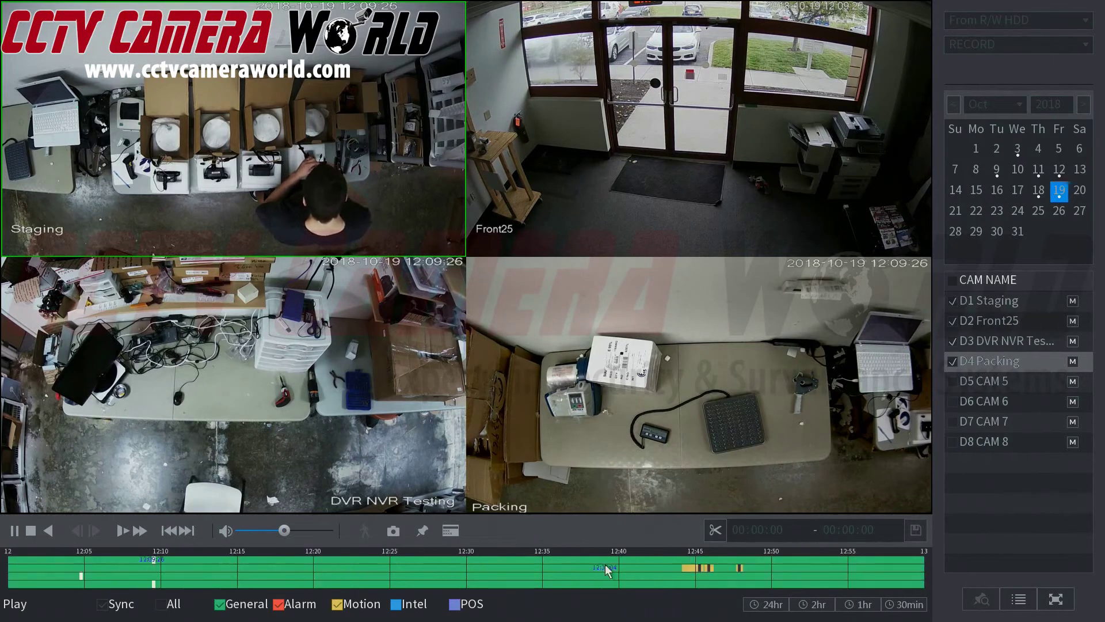
left_click(689, 570)
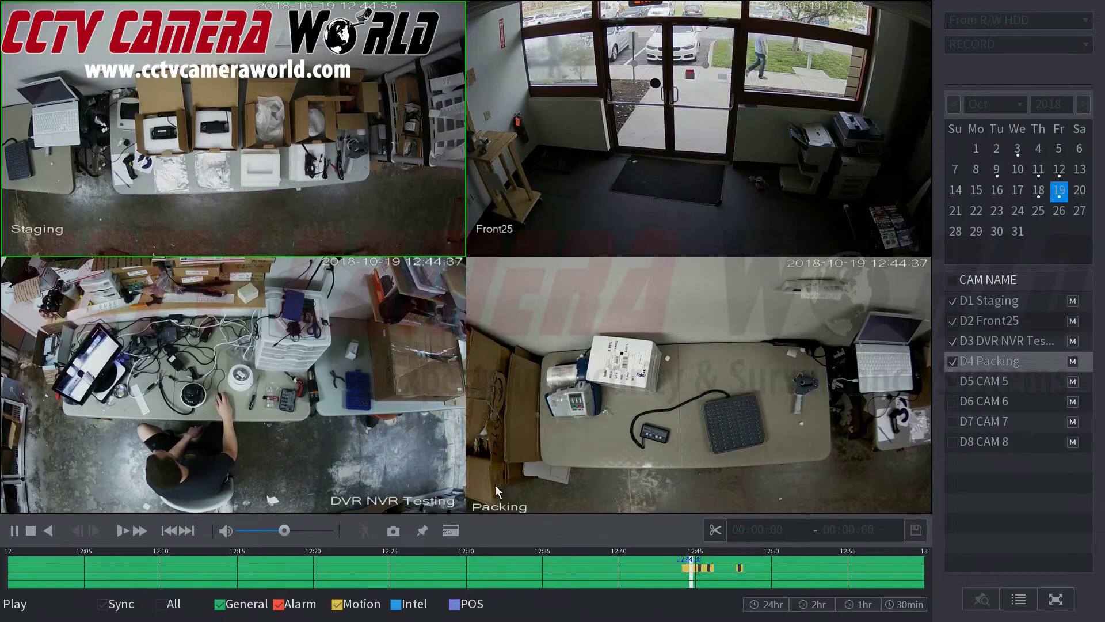
Stop playback, include Intel events, zoom the timeline, and play from about 12:45.
right_click(410, 605)
left_click(399, 606)
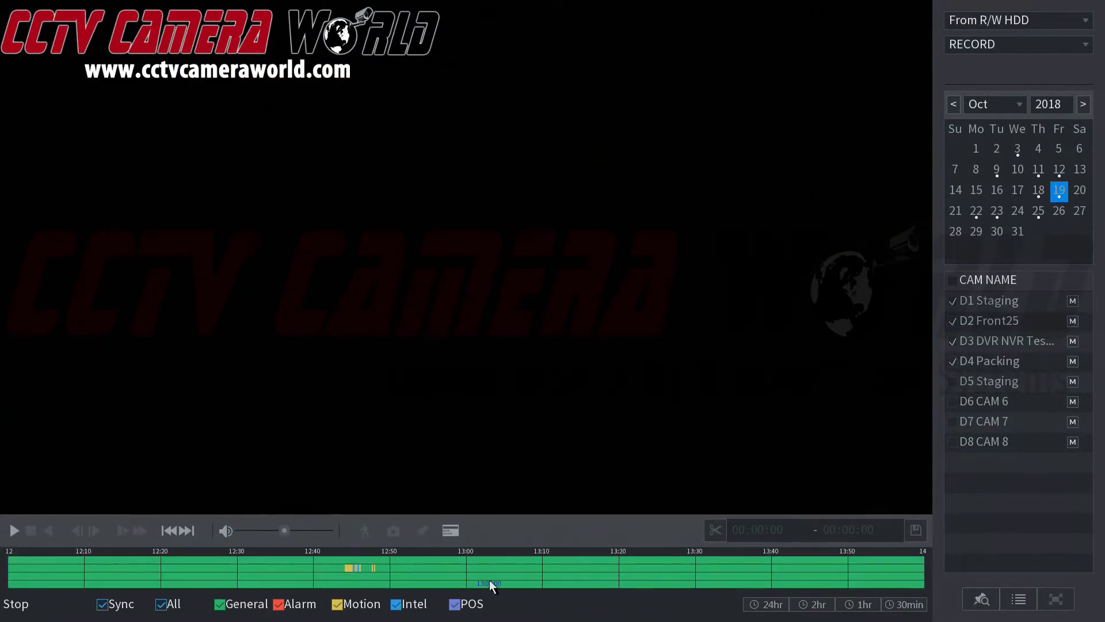
scroll(491, 573, "up", 2)
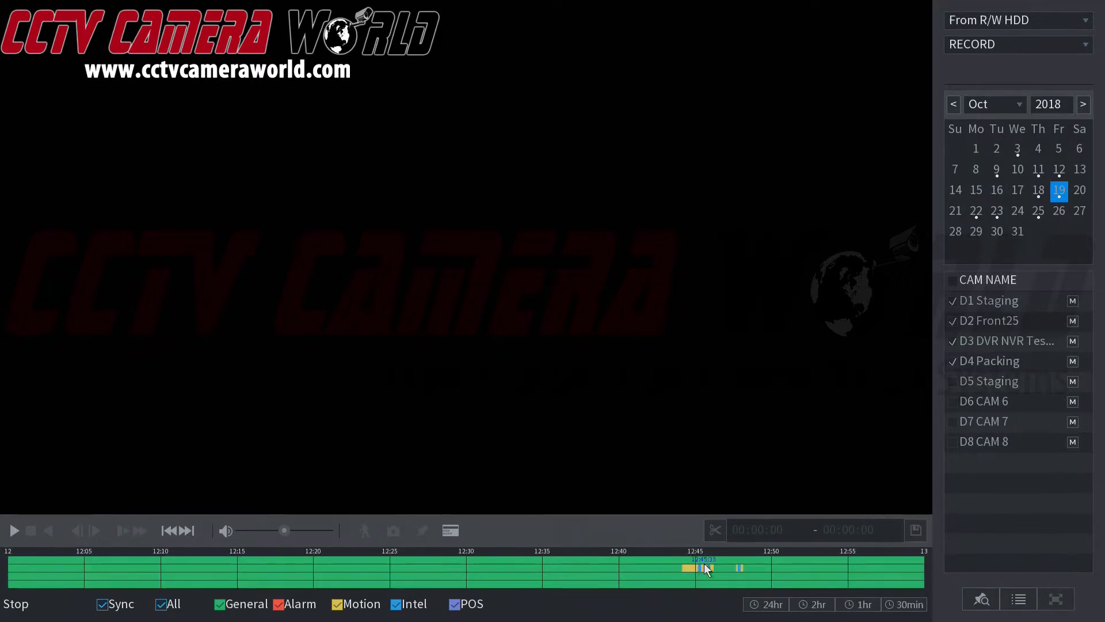
left_click(700, 565)
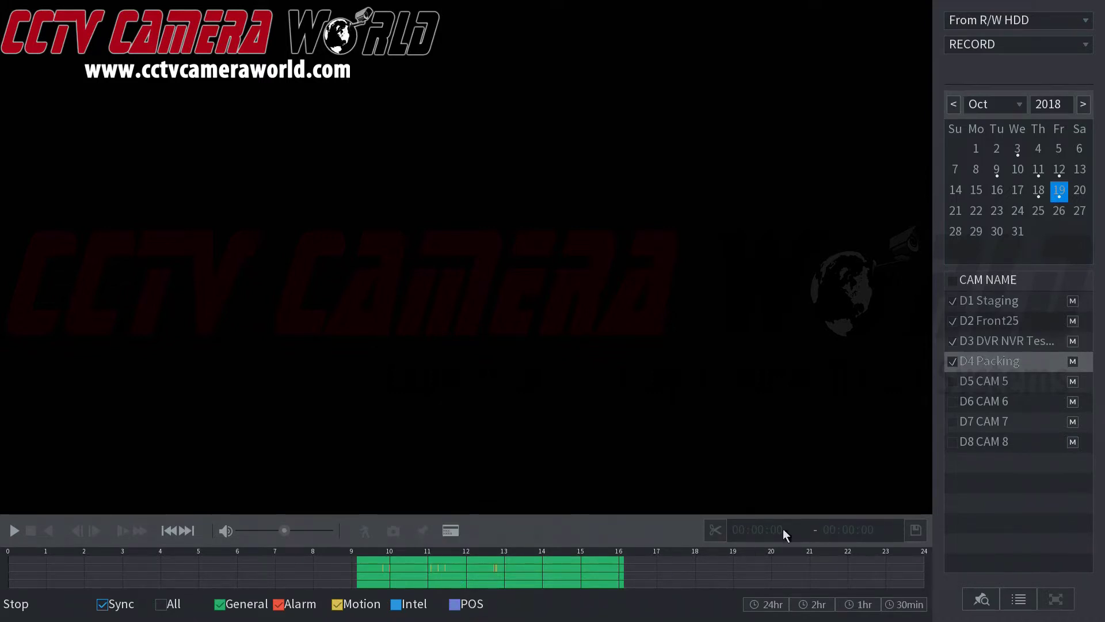
From the file list, play the 09:08:21, 10:00:00 and 11:00:00 recordings.
left_click(1009, 600)
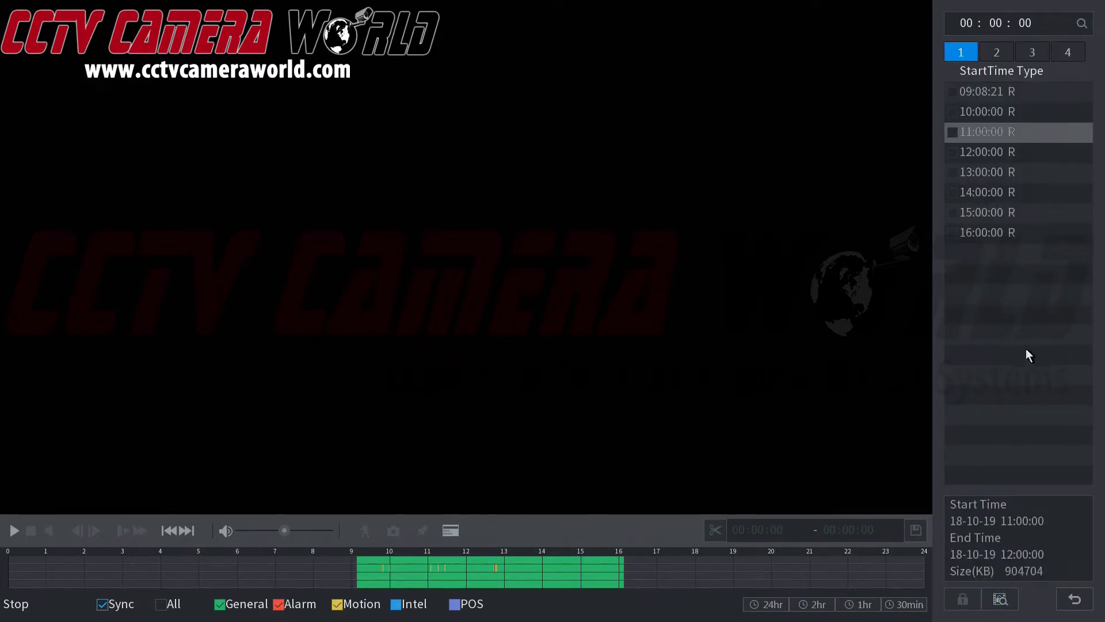
double_click(965, 92)
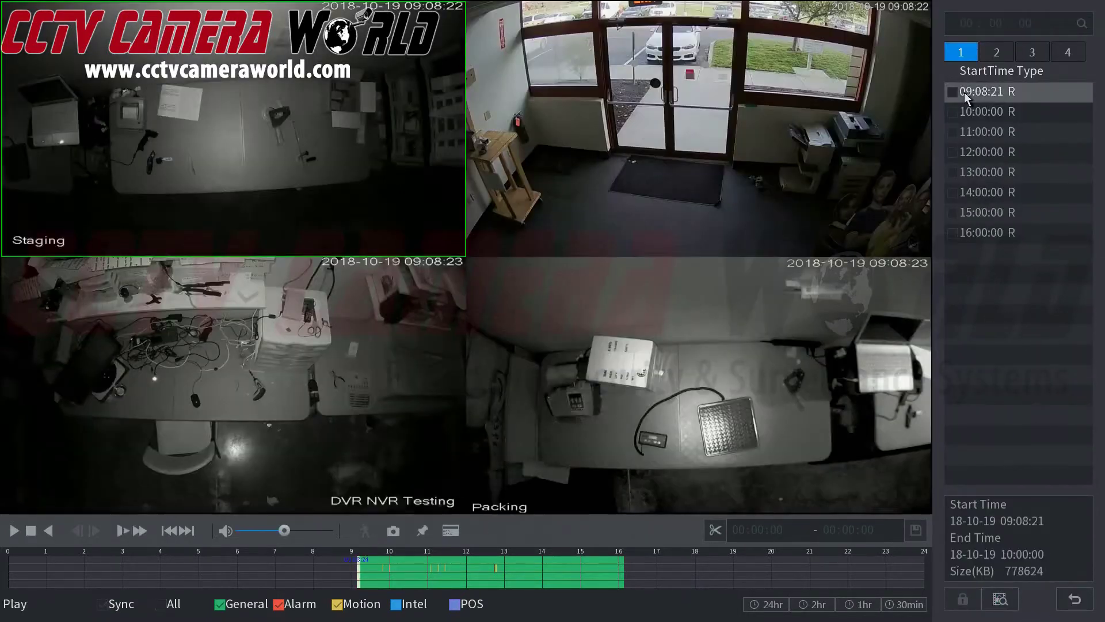
double_click(975, 111)
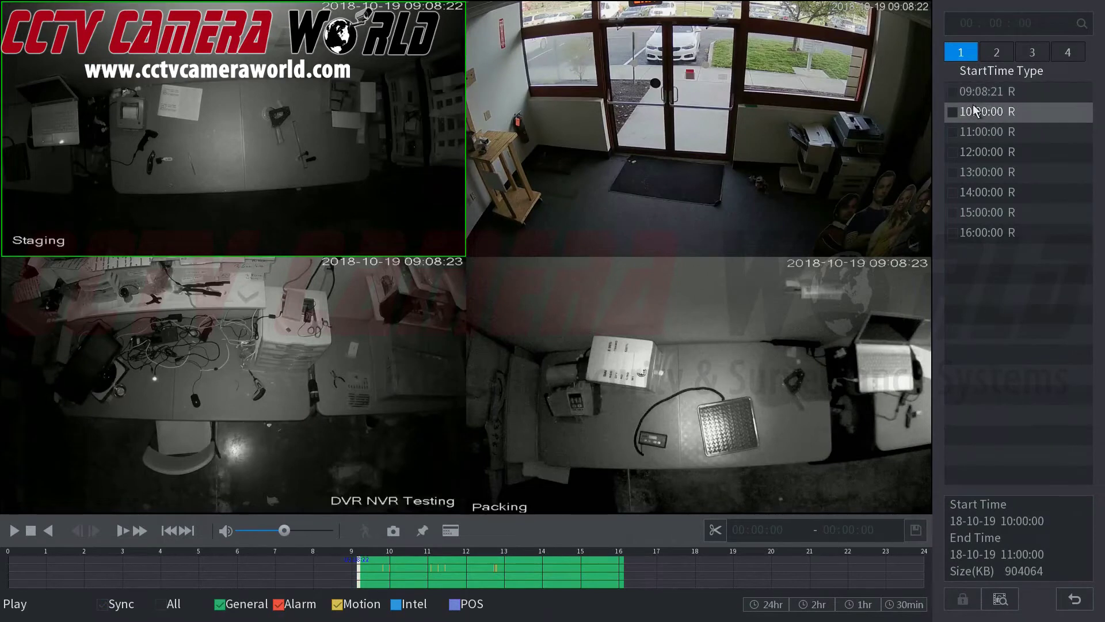
double_click(991, 135)
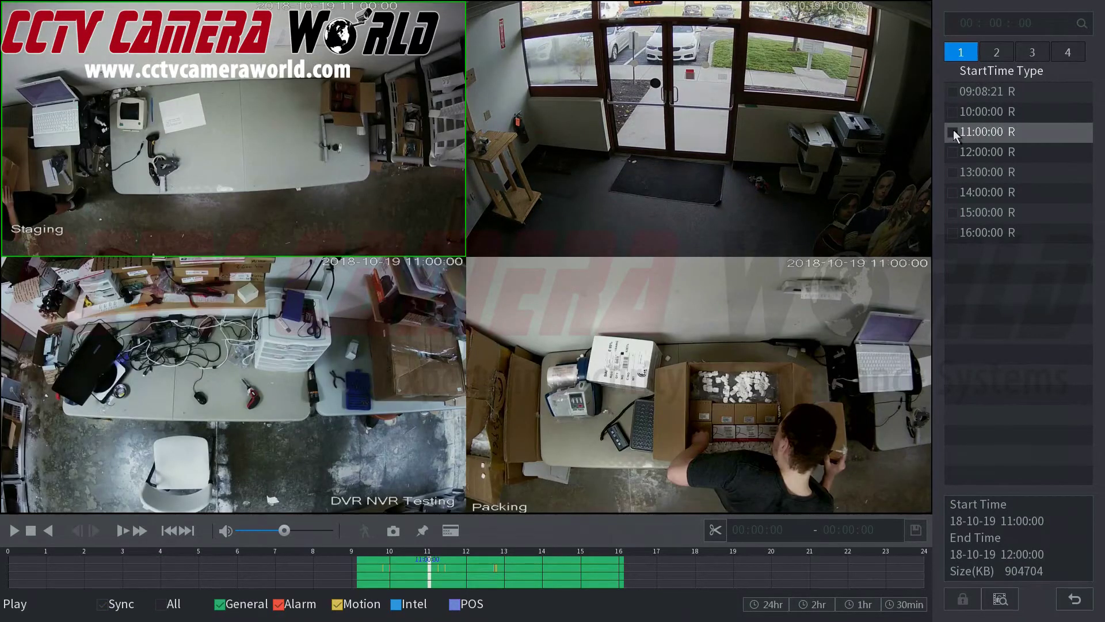
Lock the 11:00:00 recording and dismiss the confirmation.
left_click(952, 132)
left_click(963, 599)
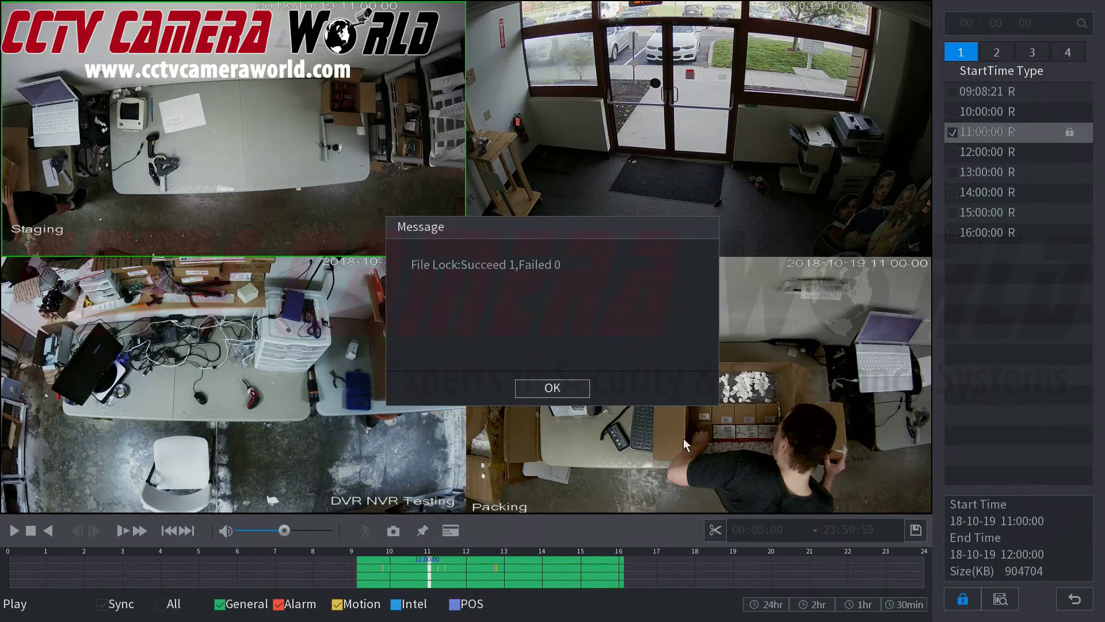
left_click(551, 394)
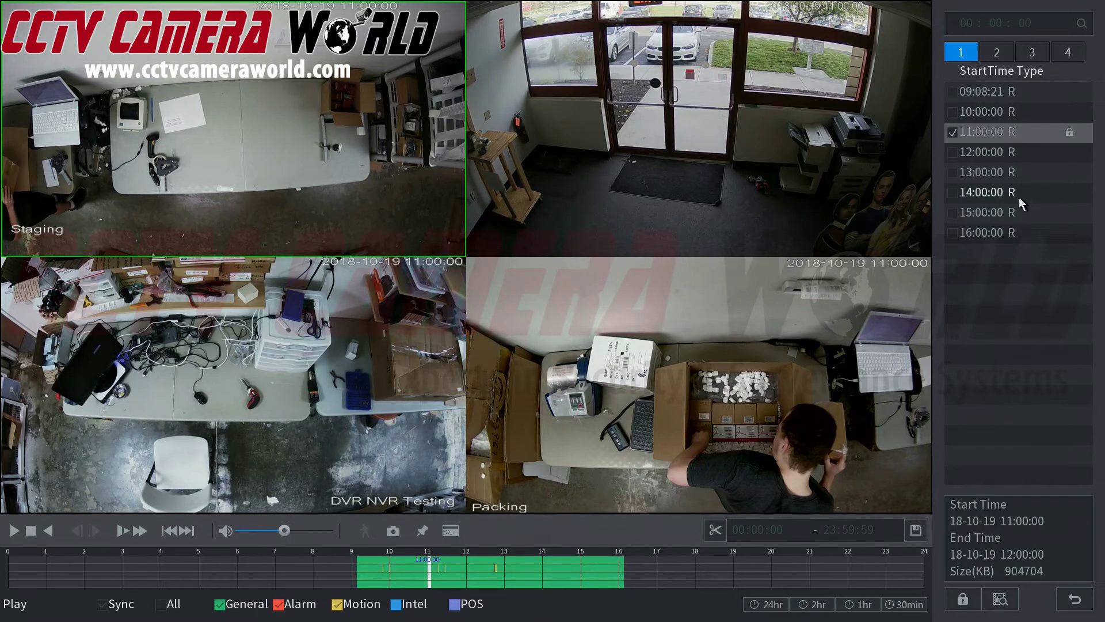
Unlock the 11:00 file in the File Locked list and close the list.
left_click(1002, 598)
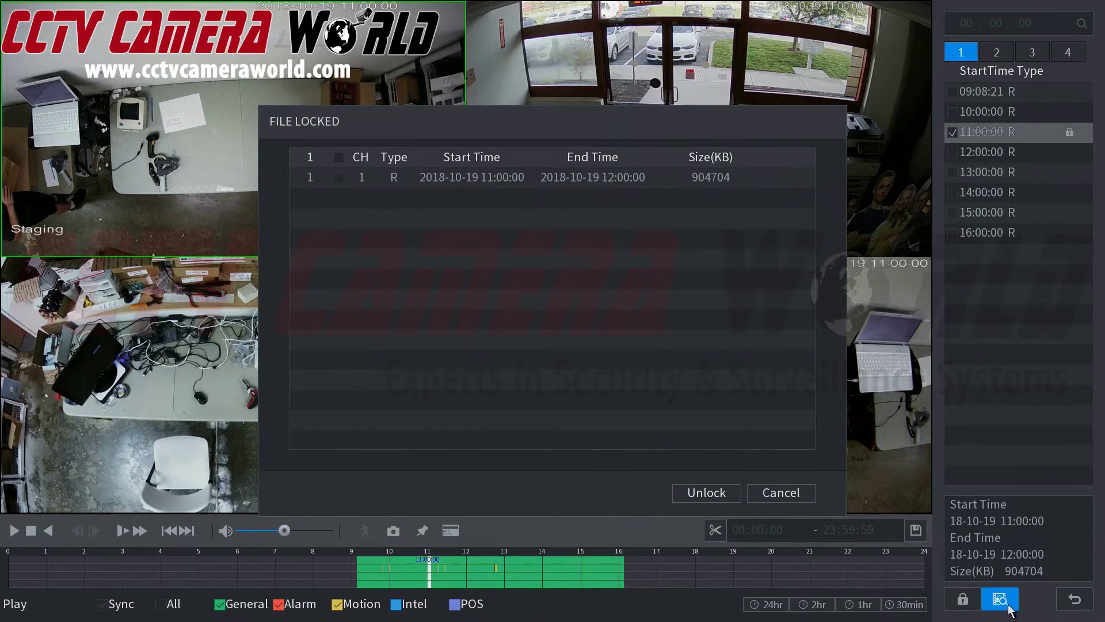
left_click(339, 177)
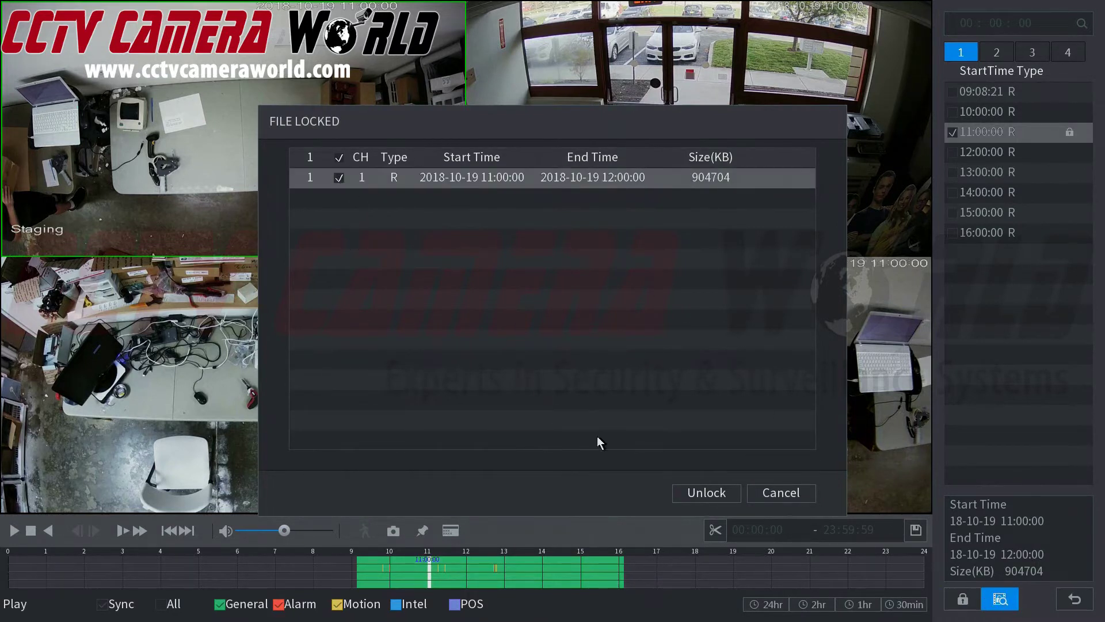
left_click(704, 496)
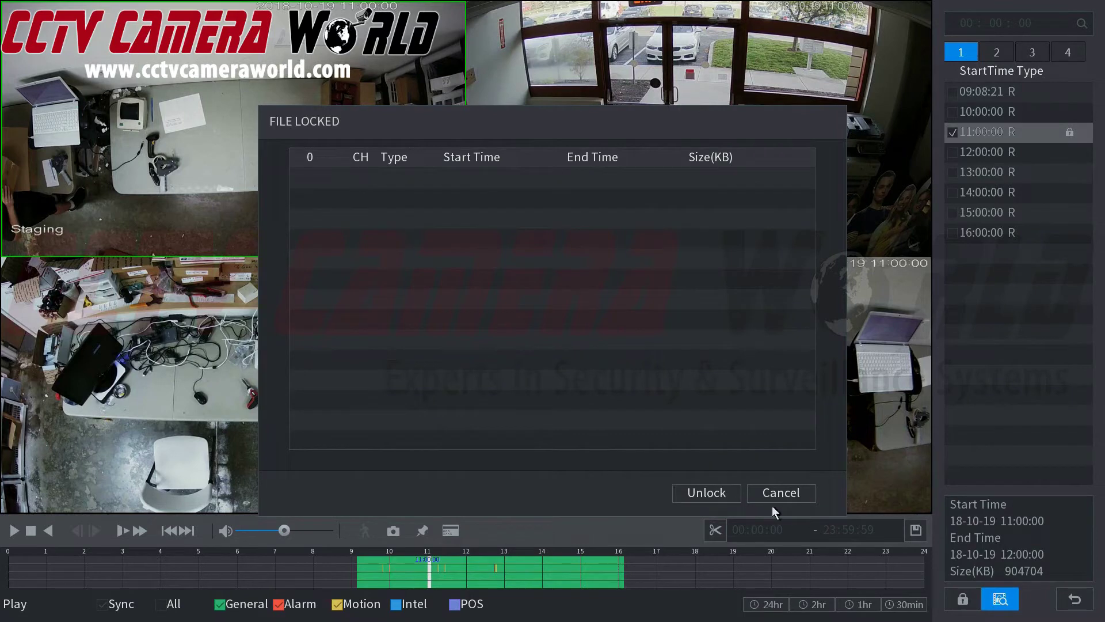
left_click(782, 494)
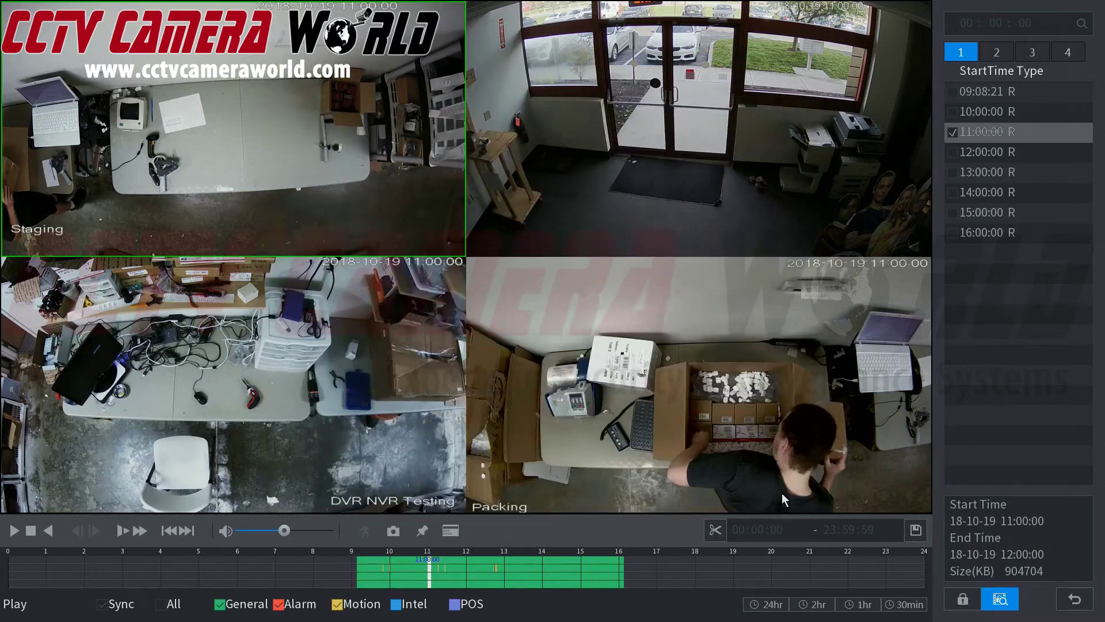
Start the 11:00 footage and raise playback speed to FastX16.
left_click(12, 531)
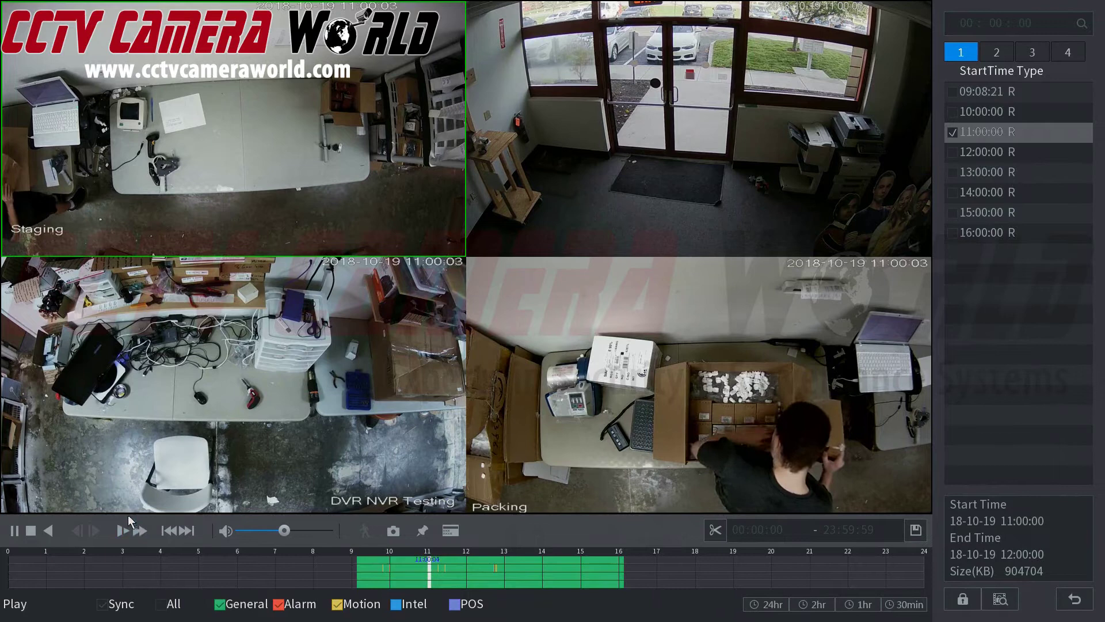
left_click(144, 533)
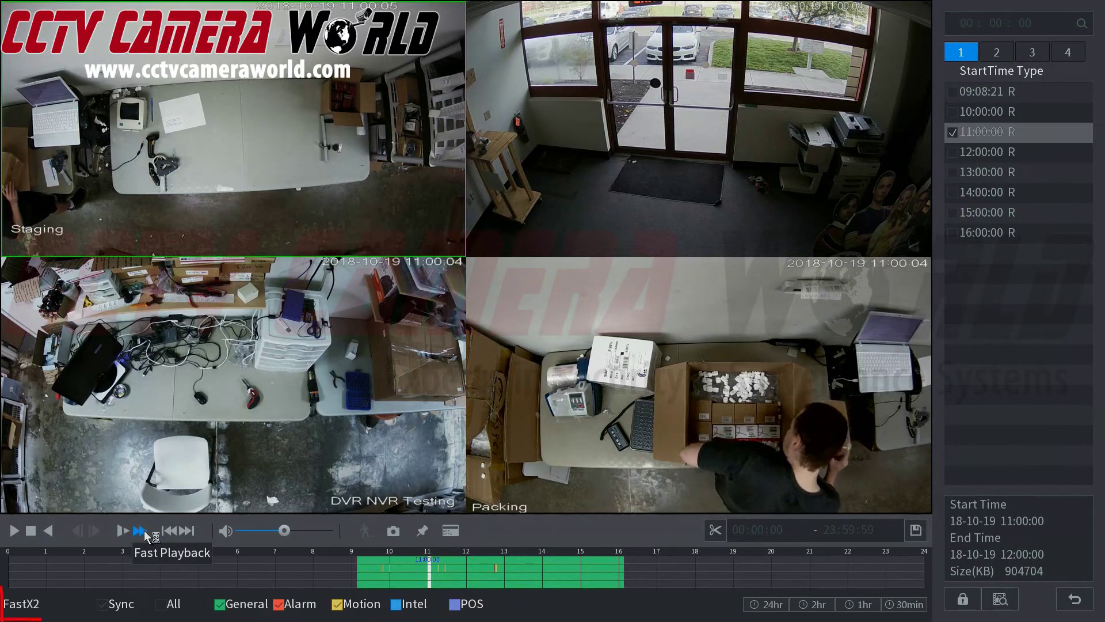
left_click(144, 530)
left_click(144, 530)
left_click(144, 530)
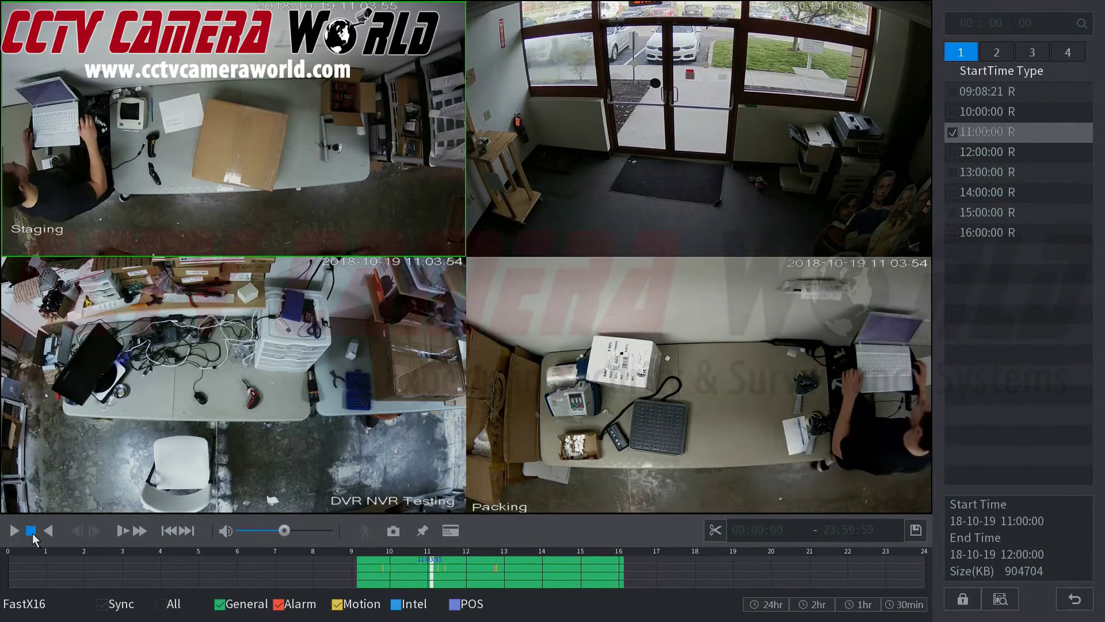
Bring playback back to normal speed, then slow it down to SlowX1/16.
left_click(122, 530)
left_click(121, 530)
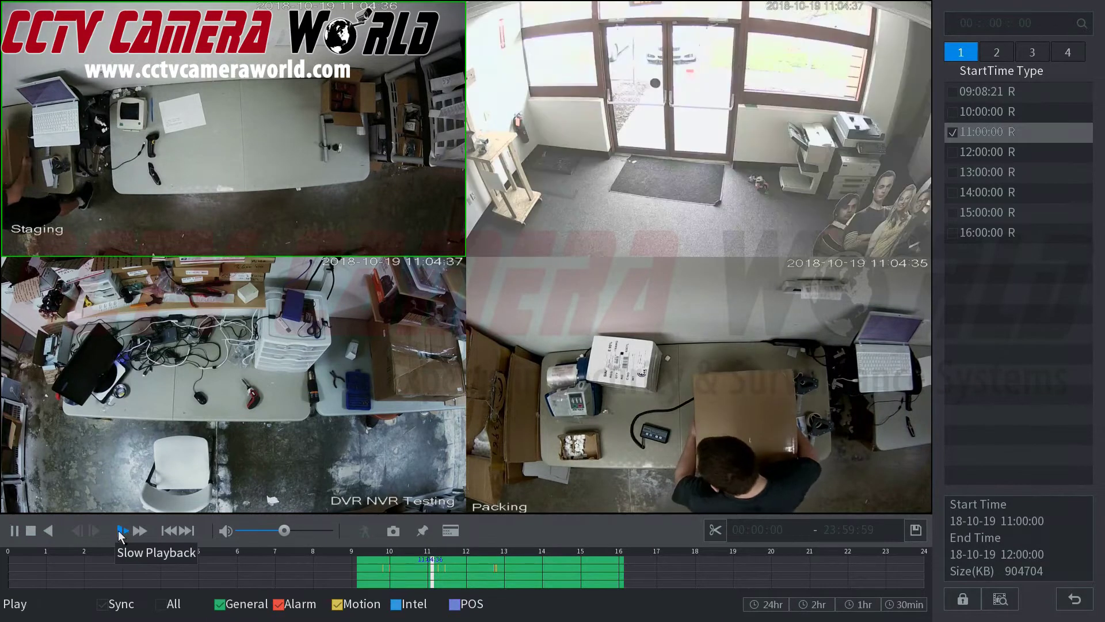
left_click(120, 534)
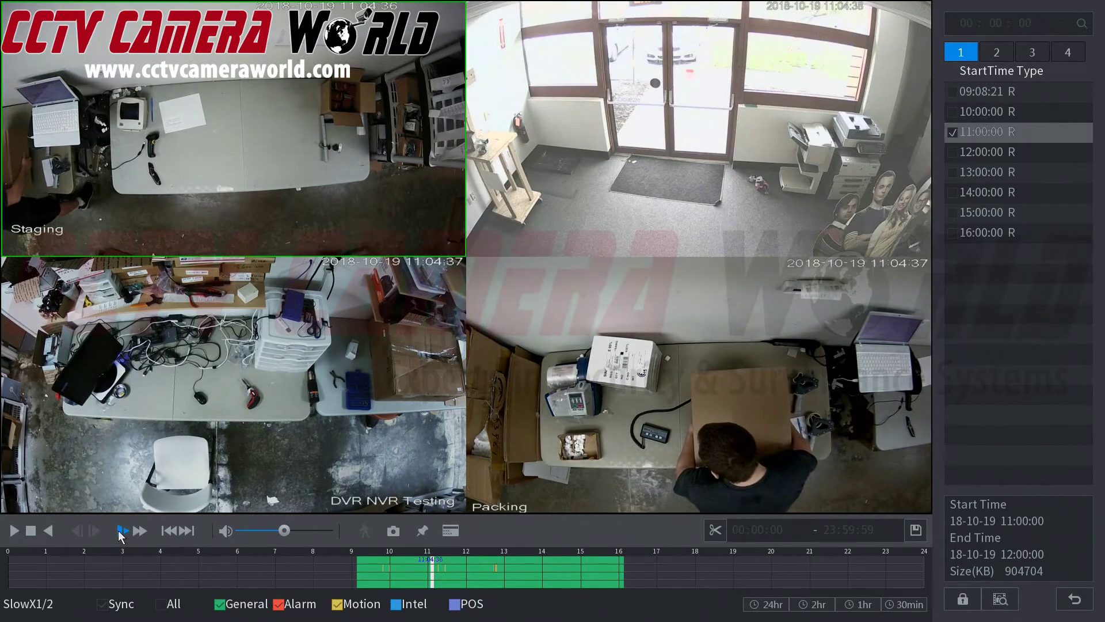
left_click(120, 534)
left_click(120, 534)
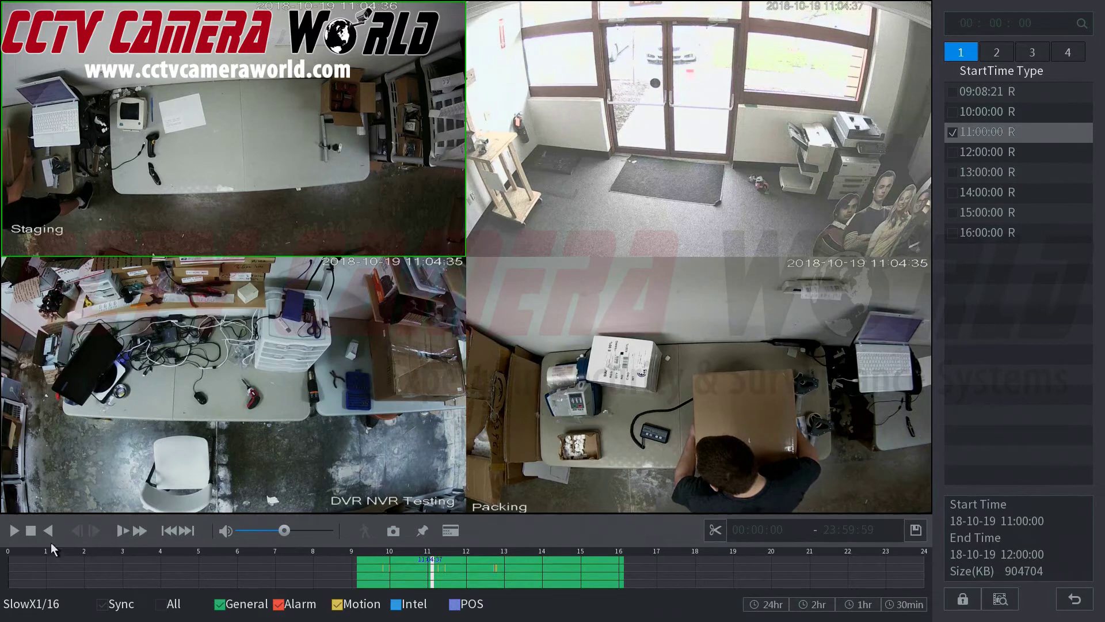
Stop playback, untick D4 and D3, and play D1 and D2 from the 11 o'clock hour.
left_click(34, 533)
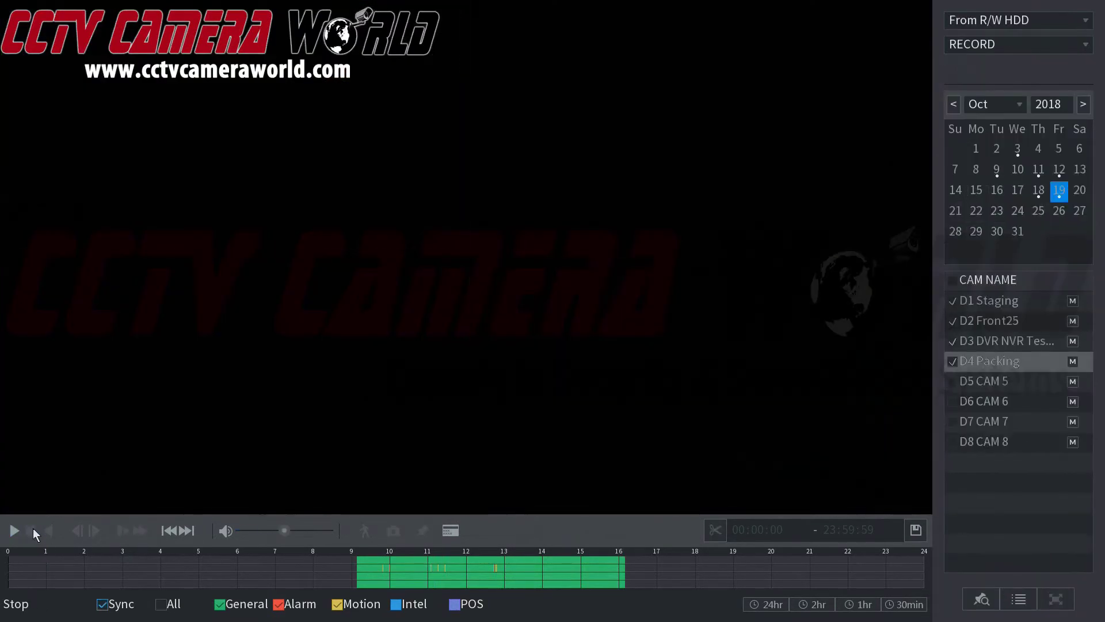
left_click(953, 360)
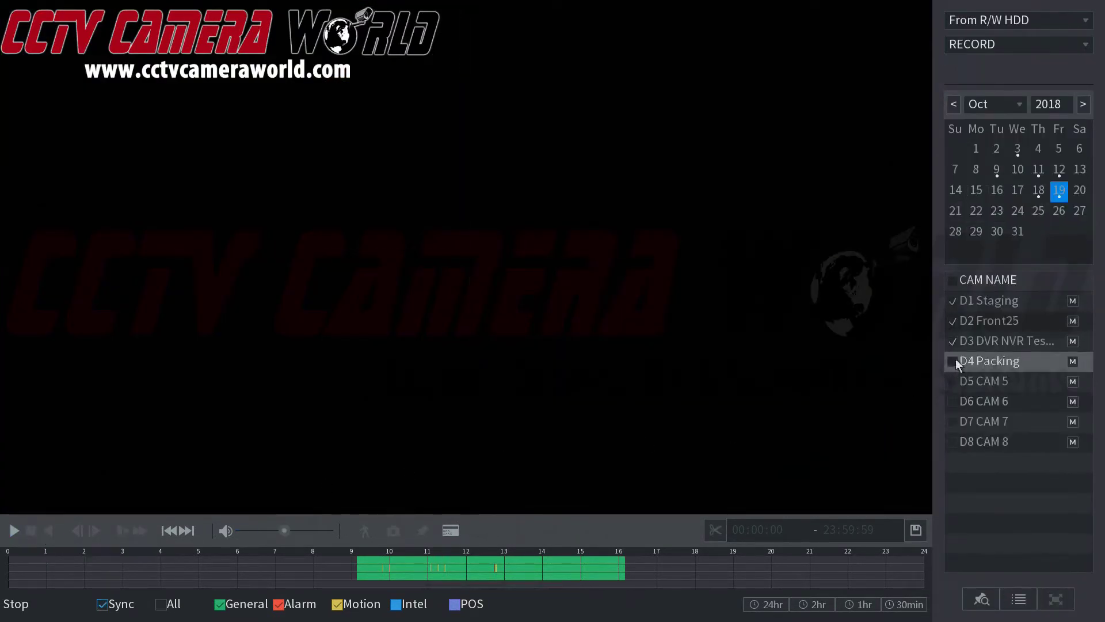
left_click(953, 341)
left_click(956, 302)
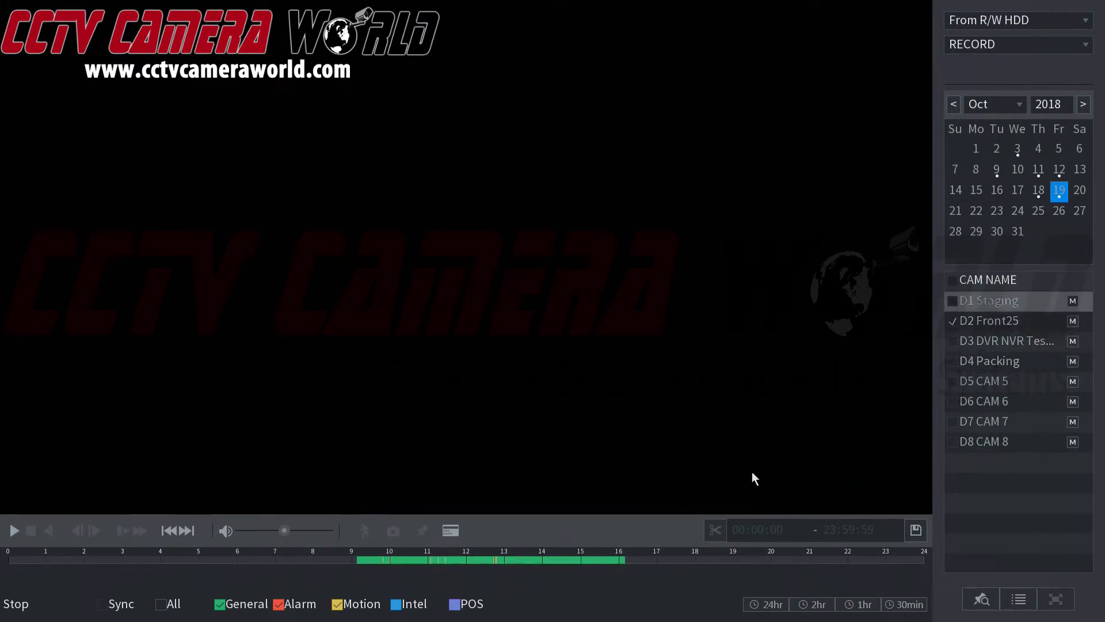
left_click(954, 302)
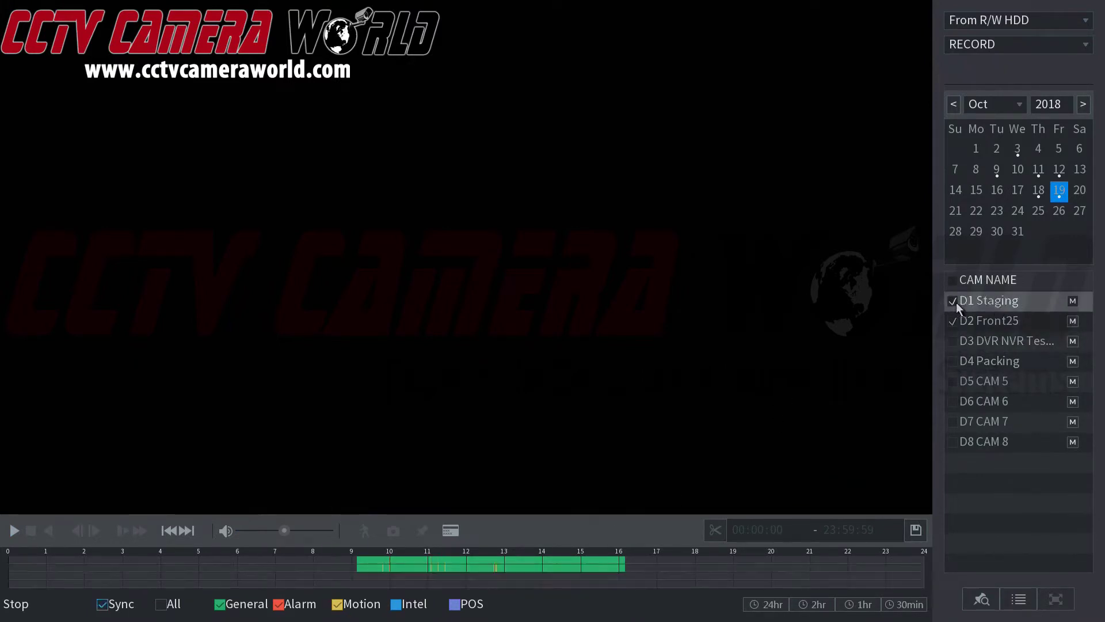
left_click(444, 566)
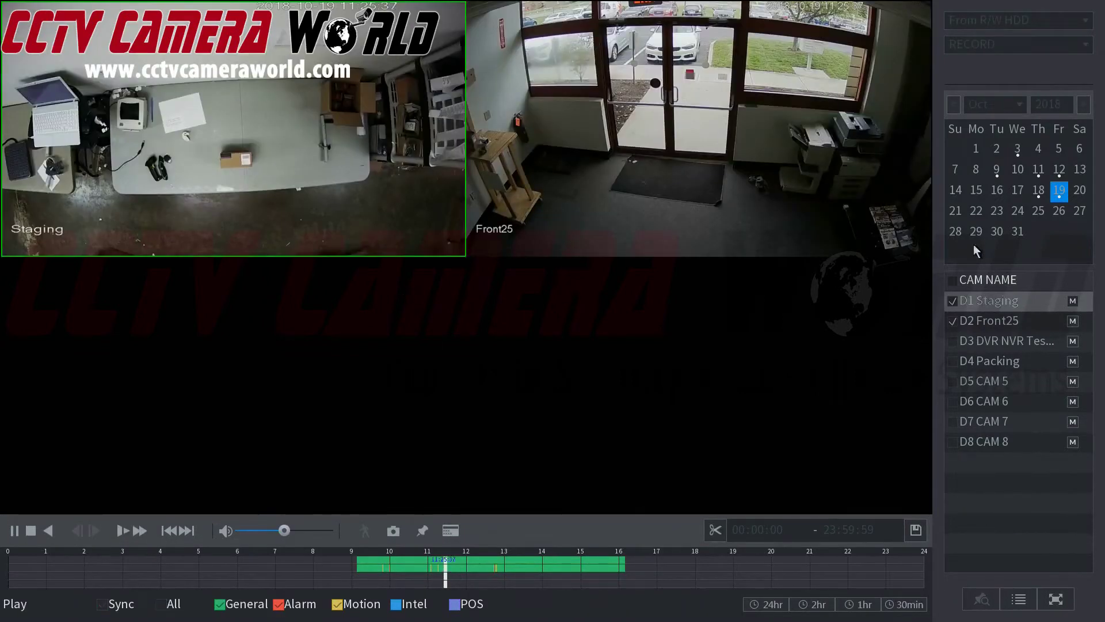
Stop playback and play D2 Front25 alone from around 12:44.
left_click(29, 534)
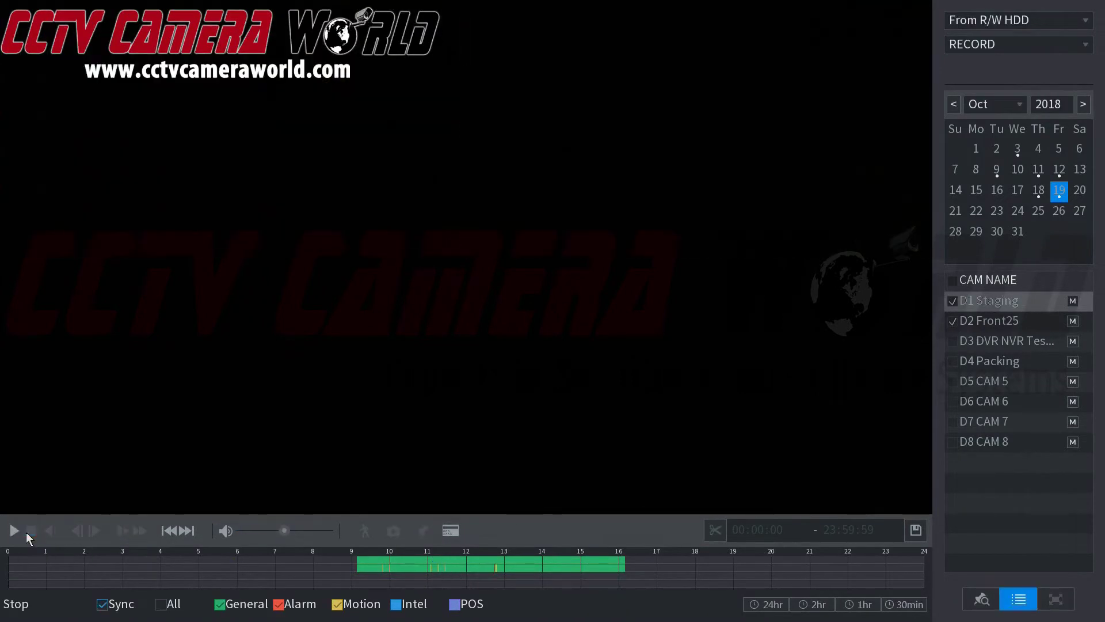
left_click(954, 321)
left_click(953, 301)
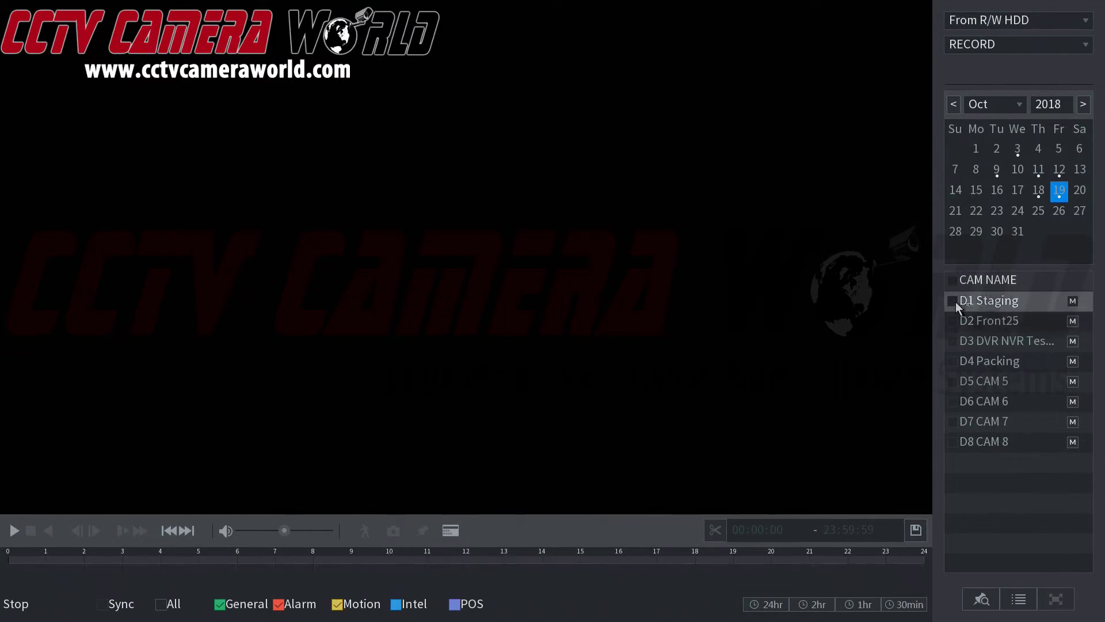
left_click(954, 321)
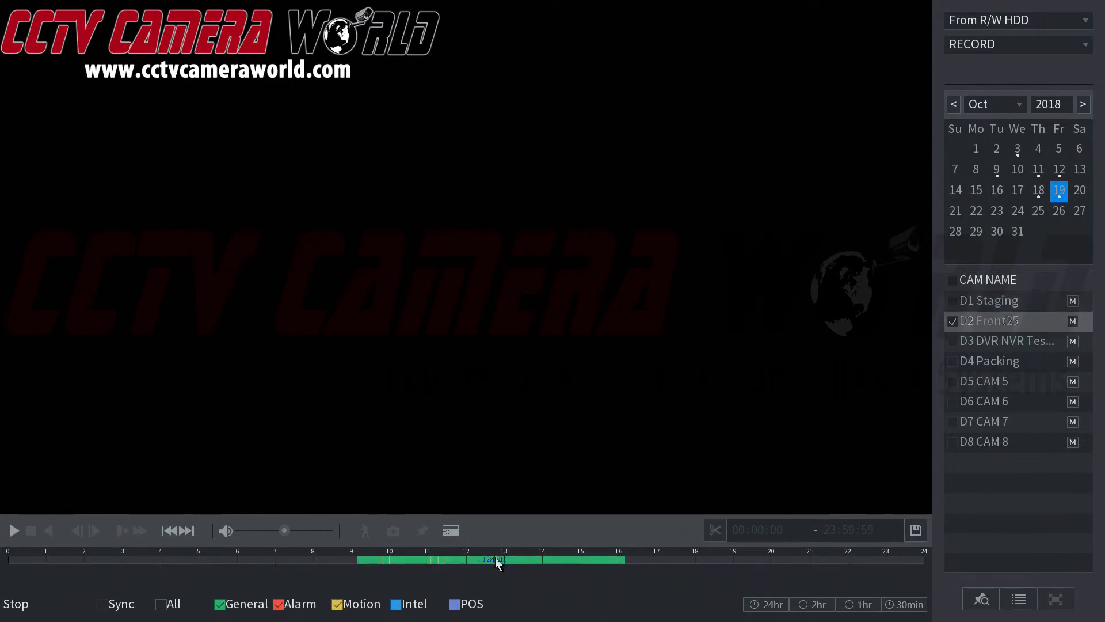
scroll(495, 559, "up", 2)
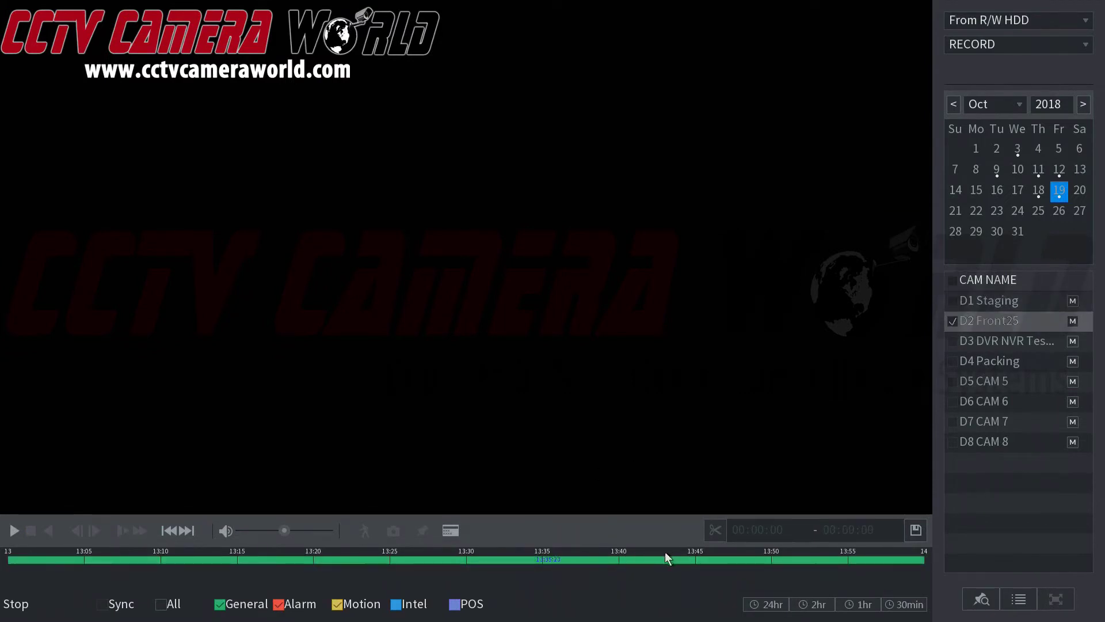
scroll(657, 559, "down", 2)
scroll(498, 561, "up", 1)
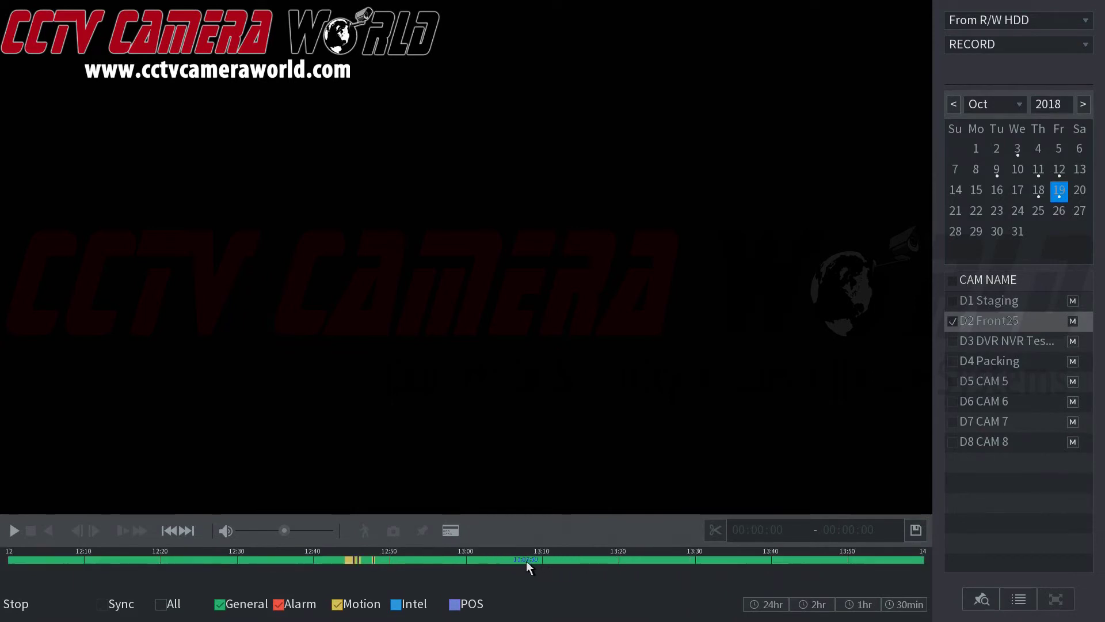
left_click(348, 559)
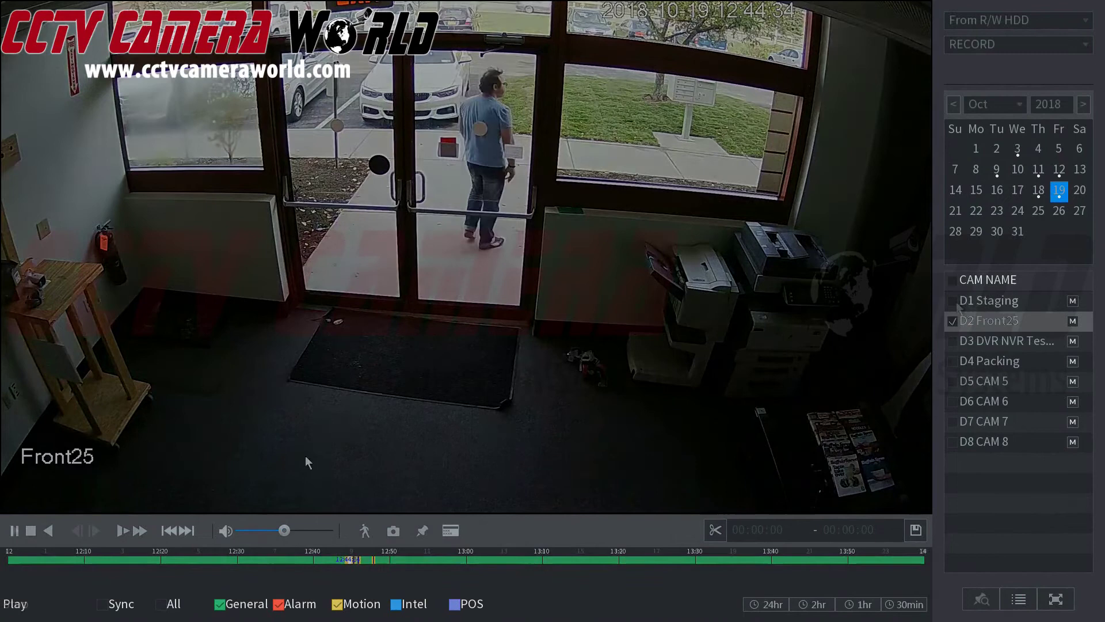
Re-tick D1 Staging, the DVR NVR Testing camera and D4 Packing.
left_click(953, 300)
left_click(952, 341)
left_click(953, 361)
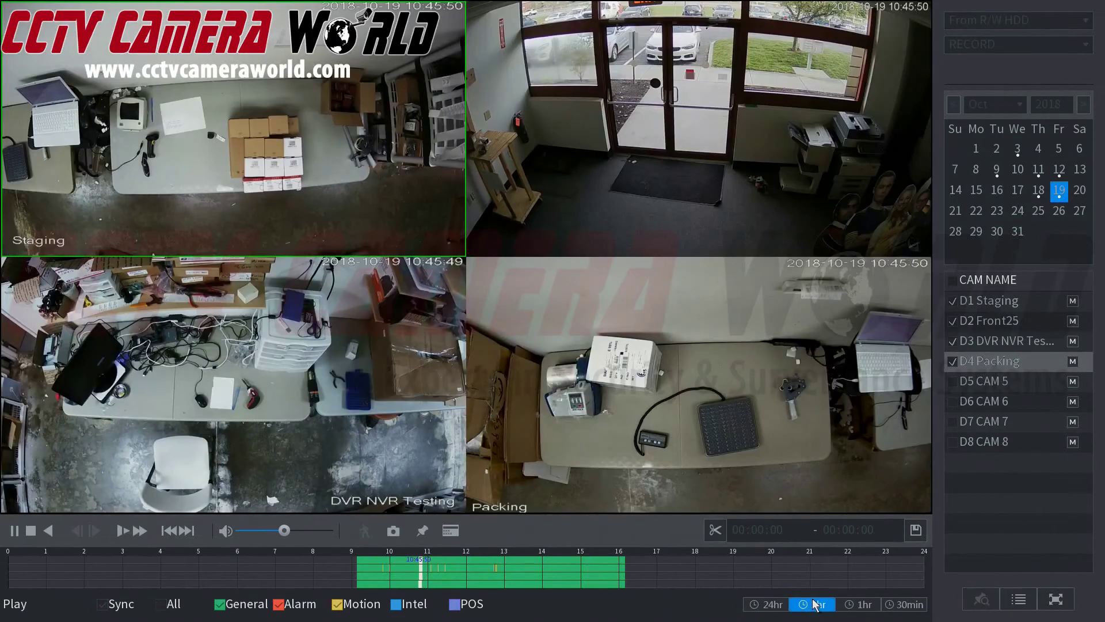
Narrow the timeline scale from 2 hours to 1 hour to 30 minutes, then readjust the zoom.
left_click(816, 605)
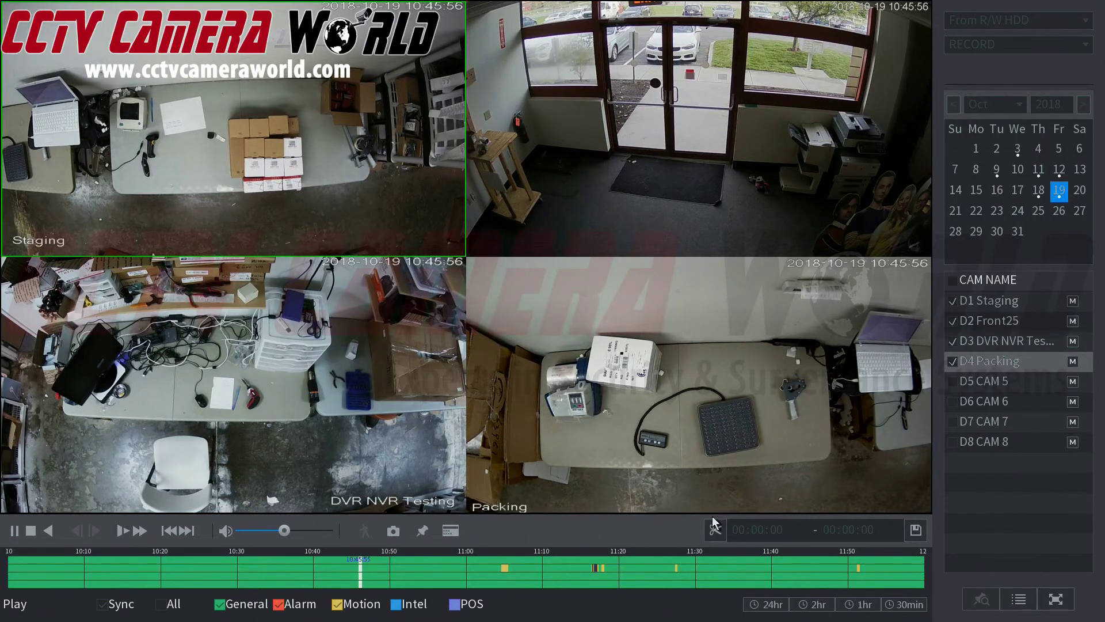
left_click(858, 605)
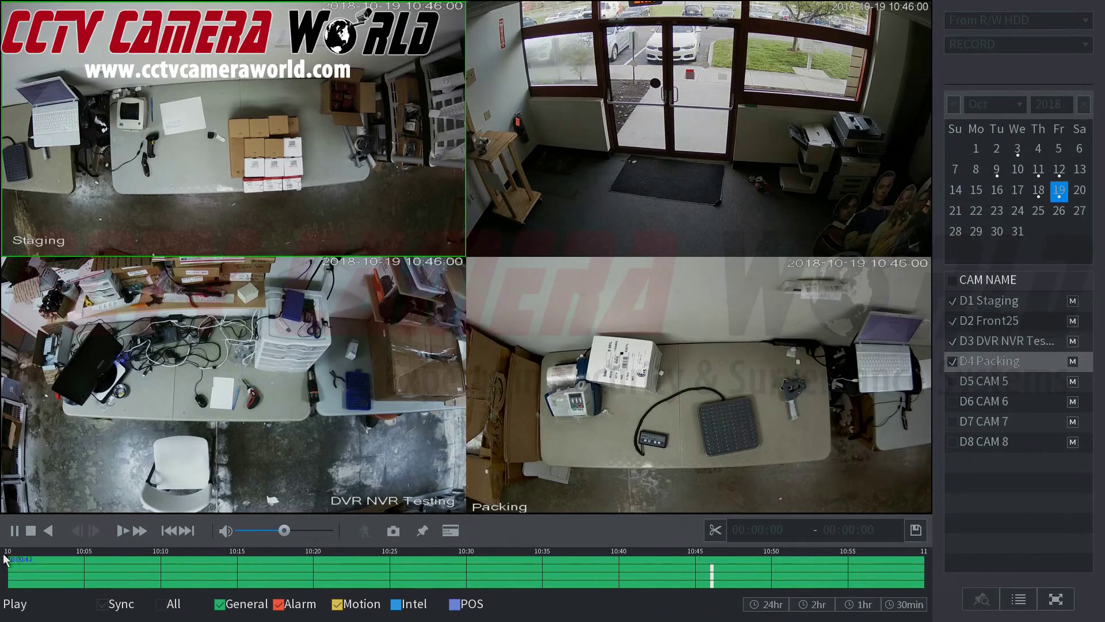
left_click(906, 606)
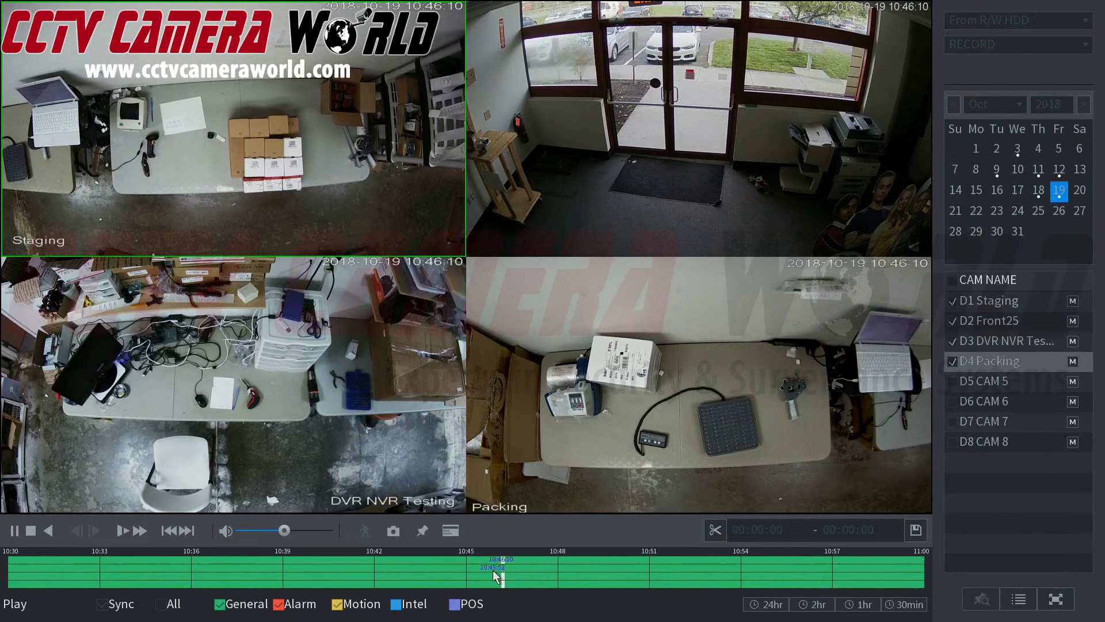
scroll(497, 555, "down", 1)
scroll(498, 566, "down", 2)
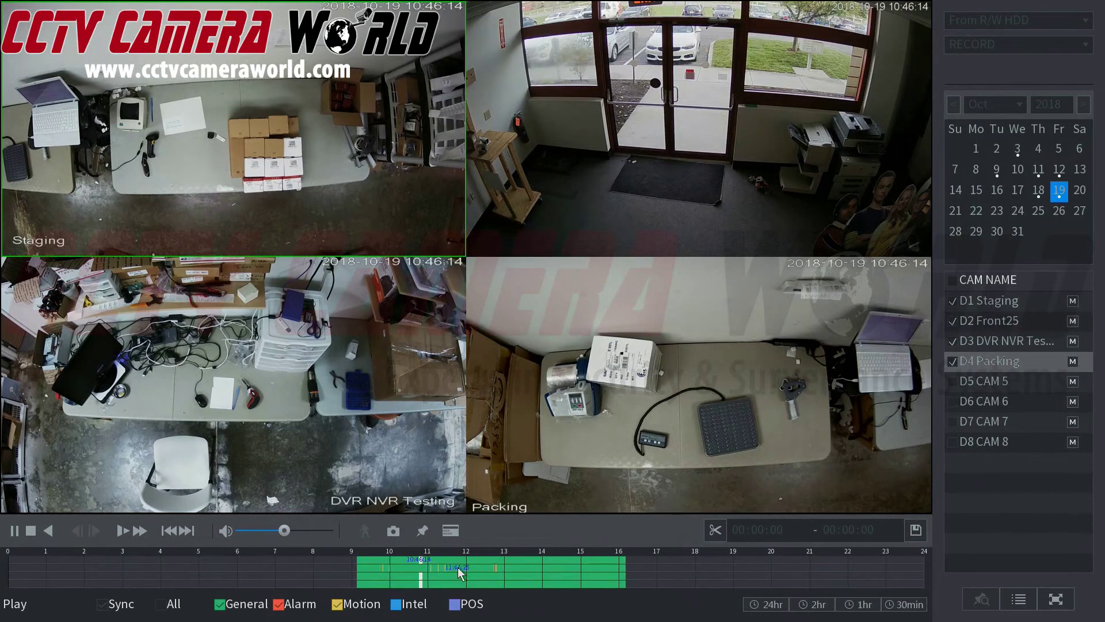
scroll(420, 576, "up", 2)
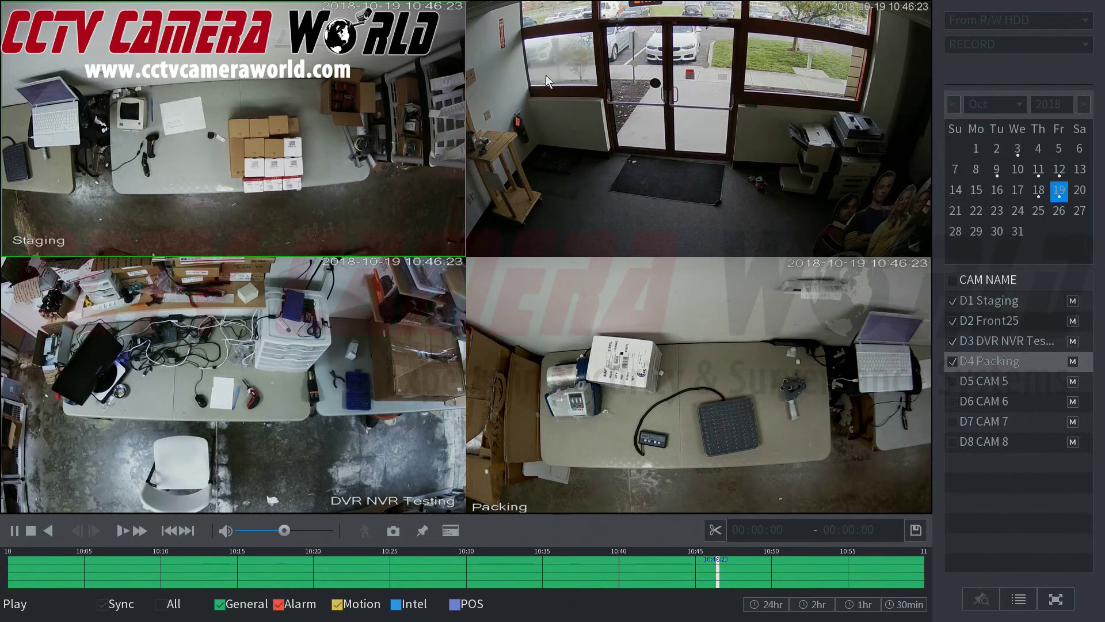
left_click(522, 64)
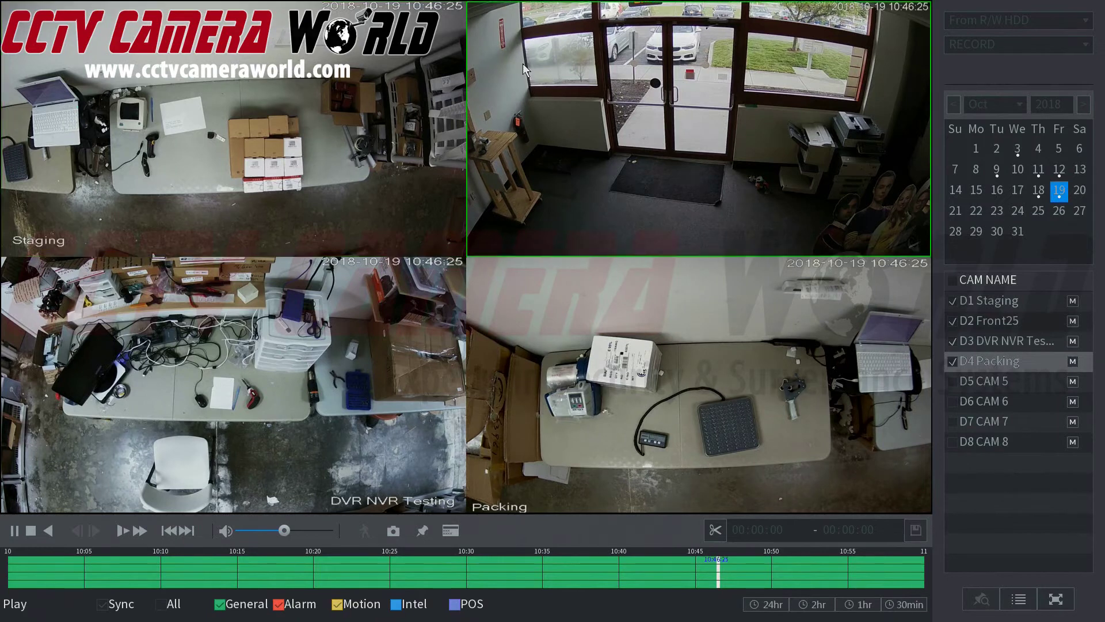
left_click_drag(526, 58, 699, 139)
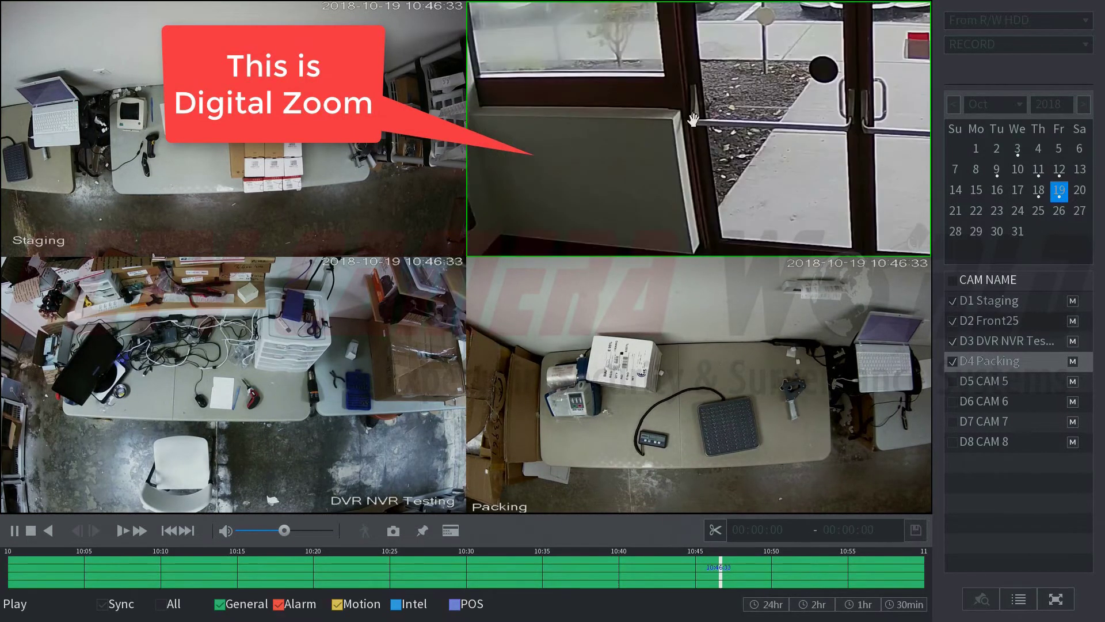
left_click_drag(671, 106, 594, 186)
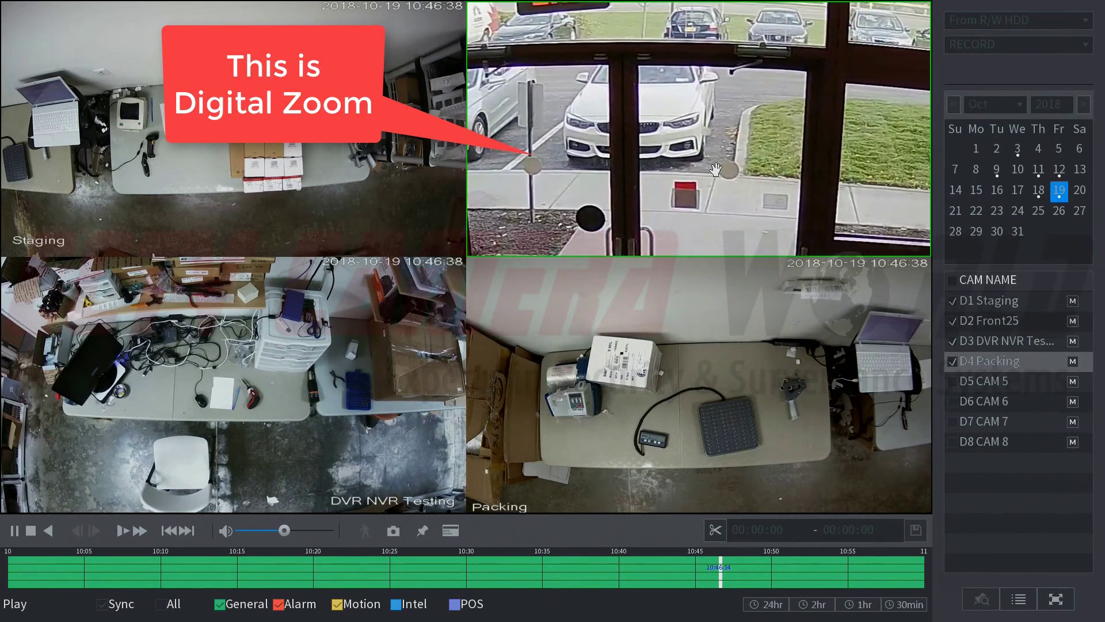
left_click_drag(768, 184, 664, 165)
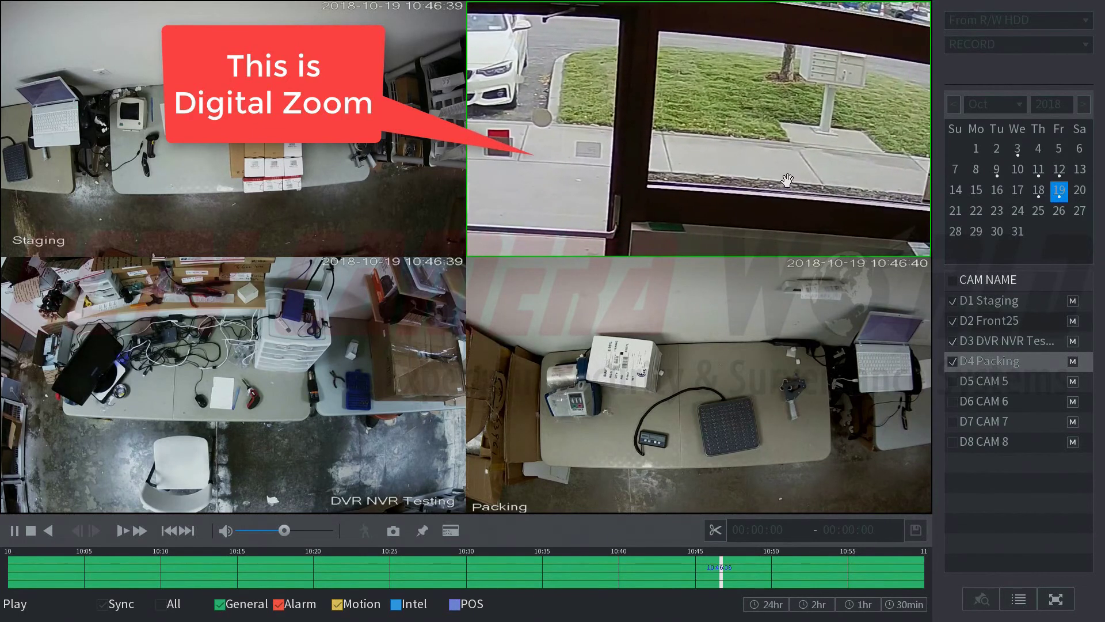
left_click_drag(785, 168, 725, 190)
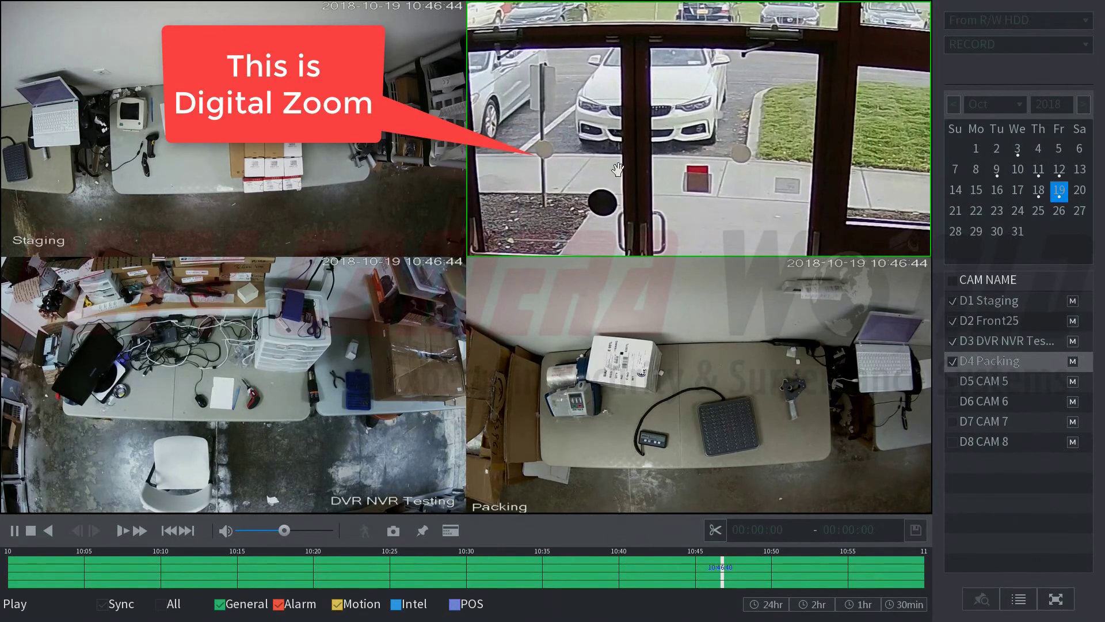
right_click(595, 144)
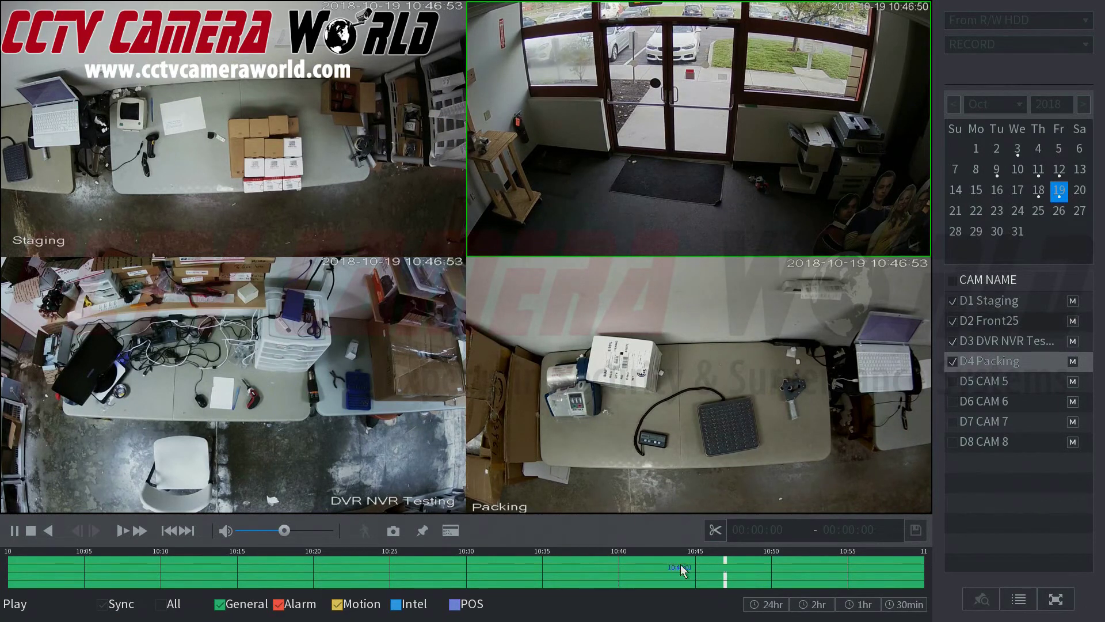
Shift the timeline to 11:00–13:00 and pause playback at about 12:44.
scroll(640, 571, "down", 1)
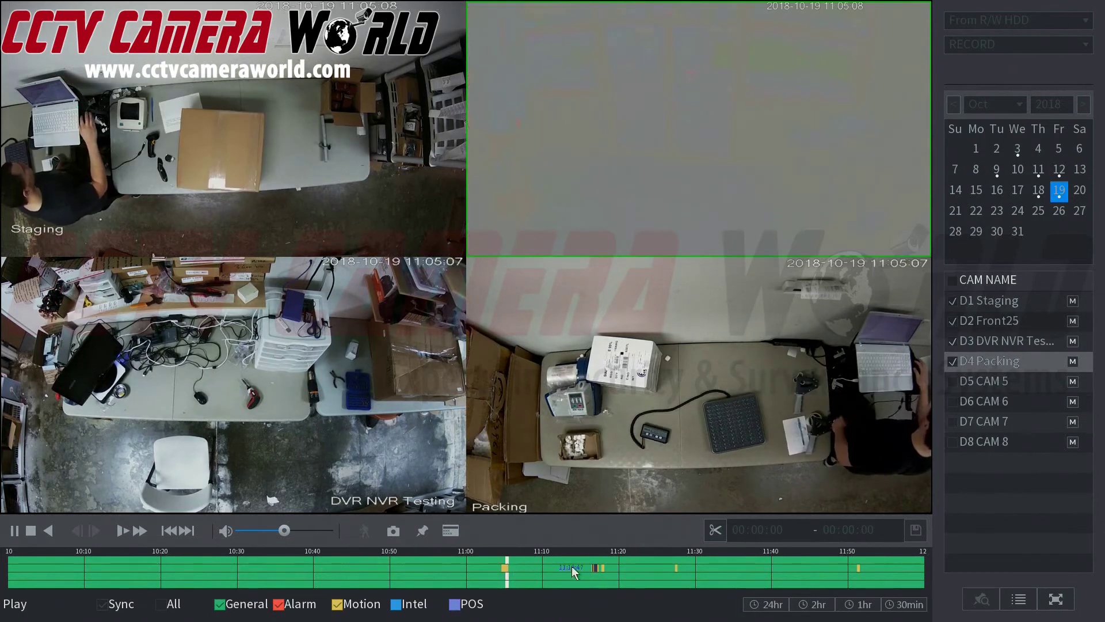
left_click(676, 567)
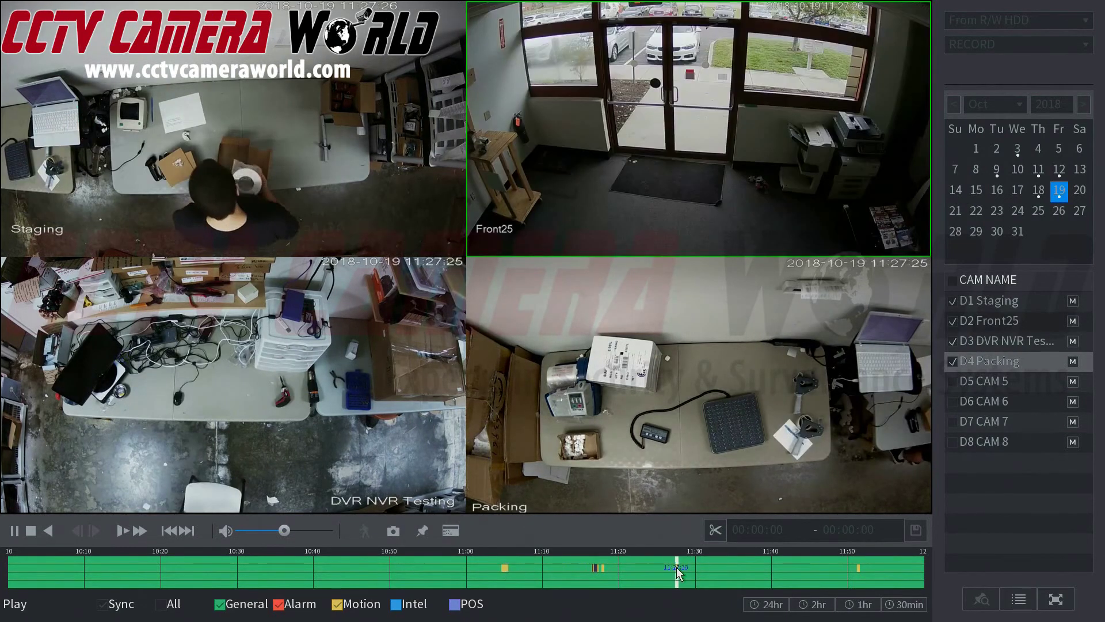
left_click_drag(796, 579, 415, 561)
left_click(804, 580)
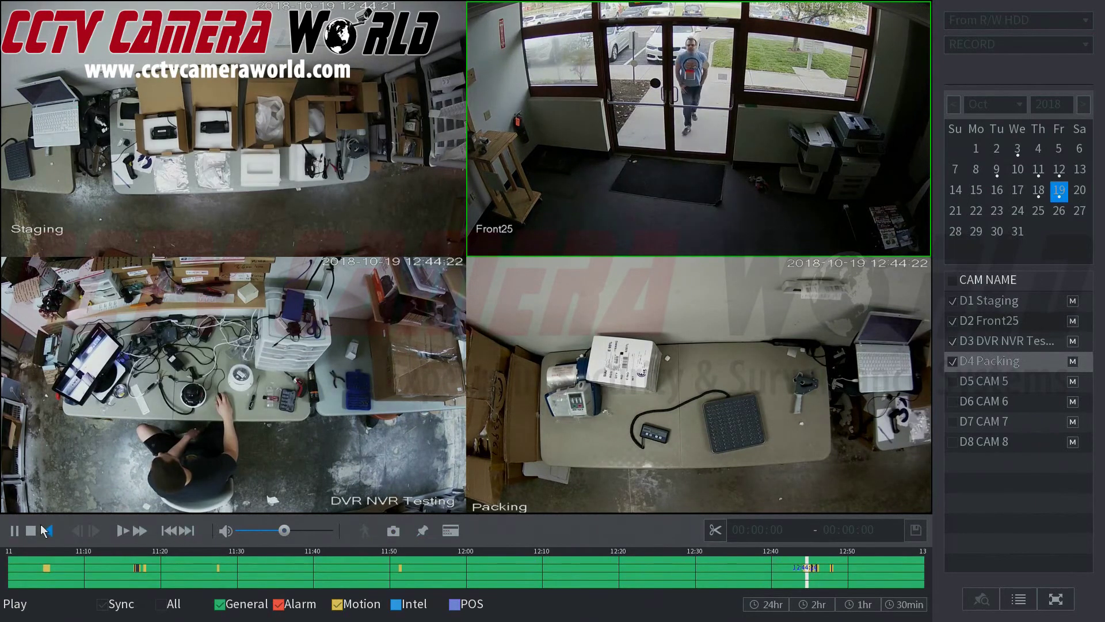
left_click(22, 532)
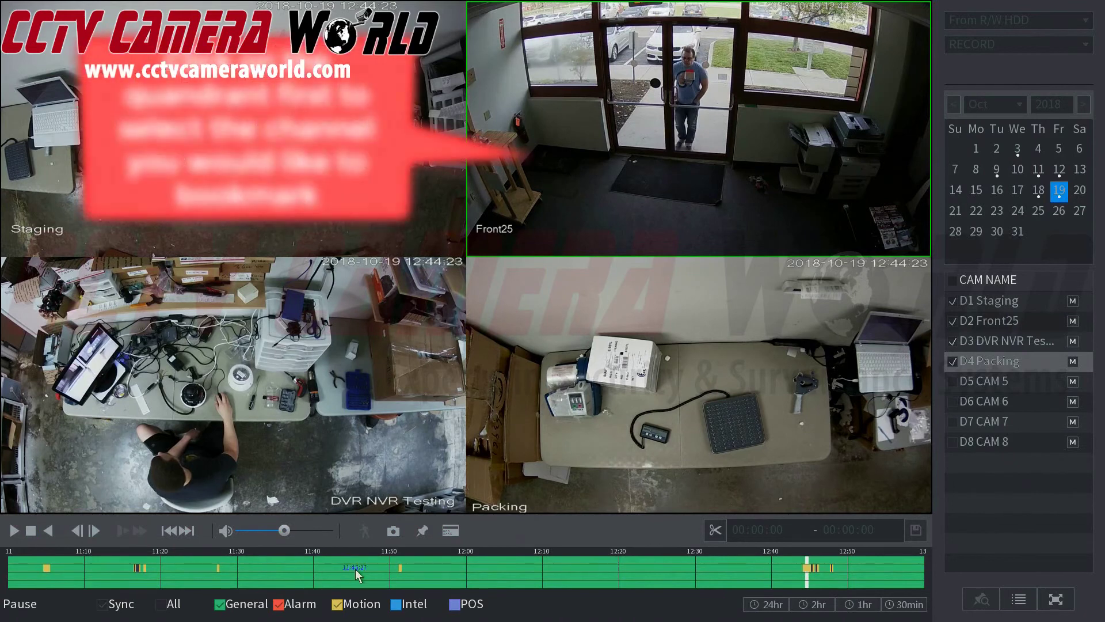
Add a mark named 'frontdoor' at the paused moment, then stop playback.
left_click(424, 532)
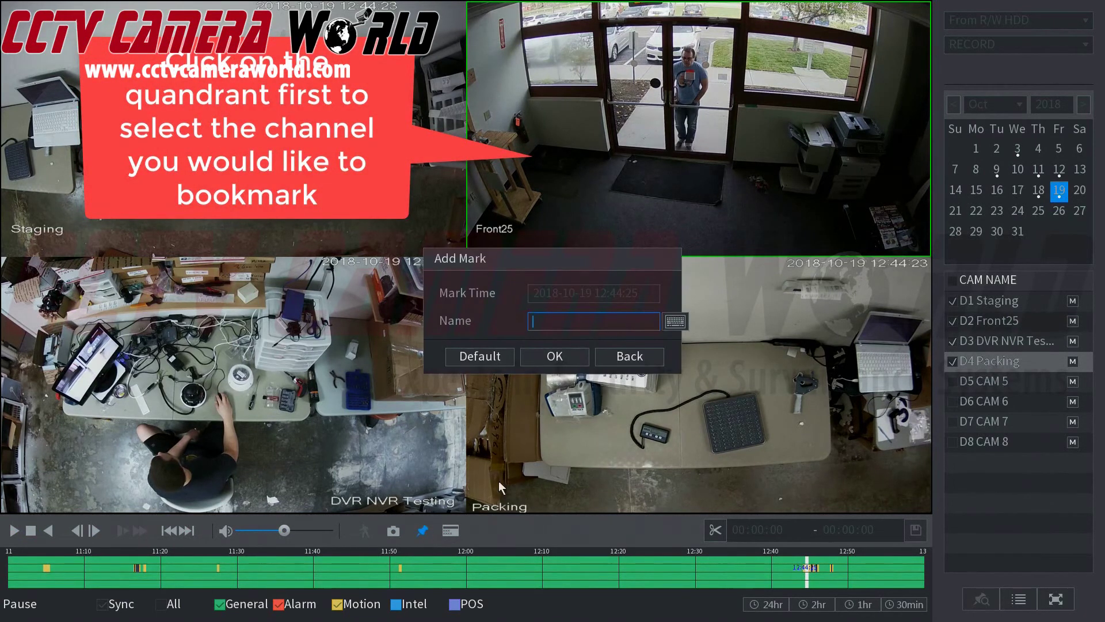
left_click(571, 321)
left_click(512, 377)
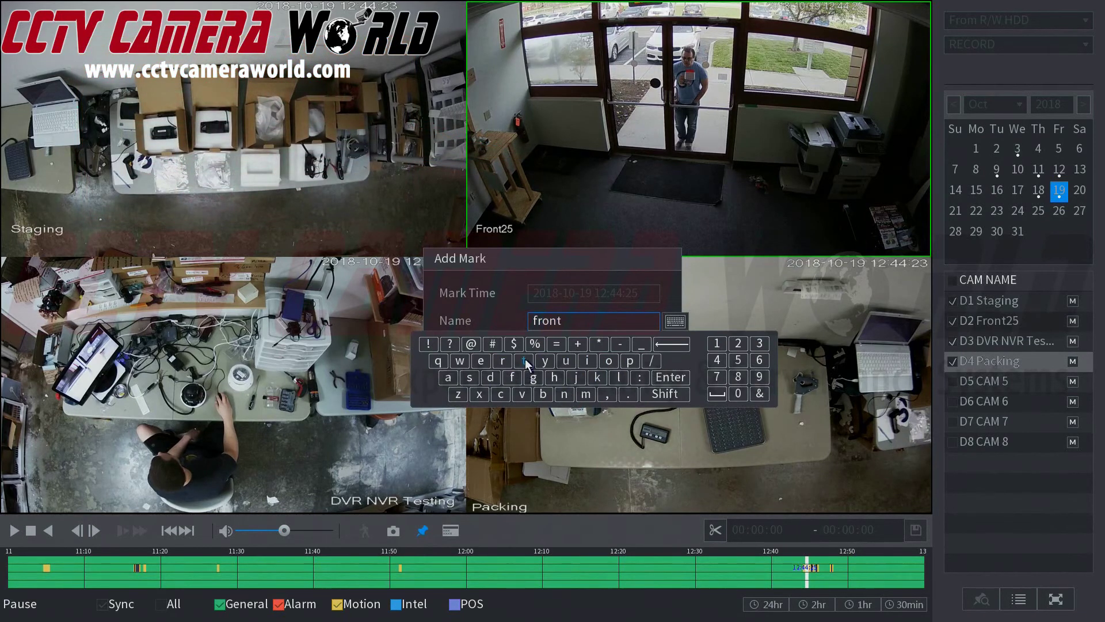
double_click(608, 360)
left_click(503, 360)
left_click(659, 381)
left_click(555, 357)
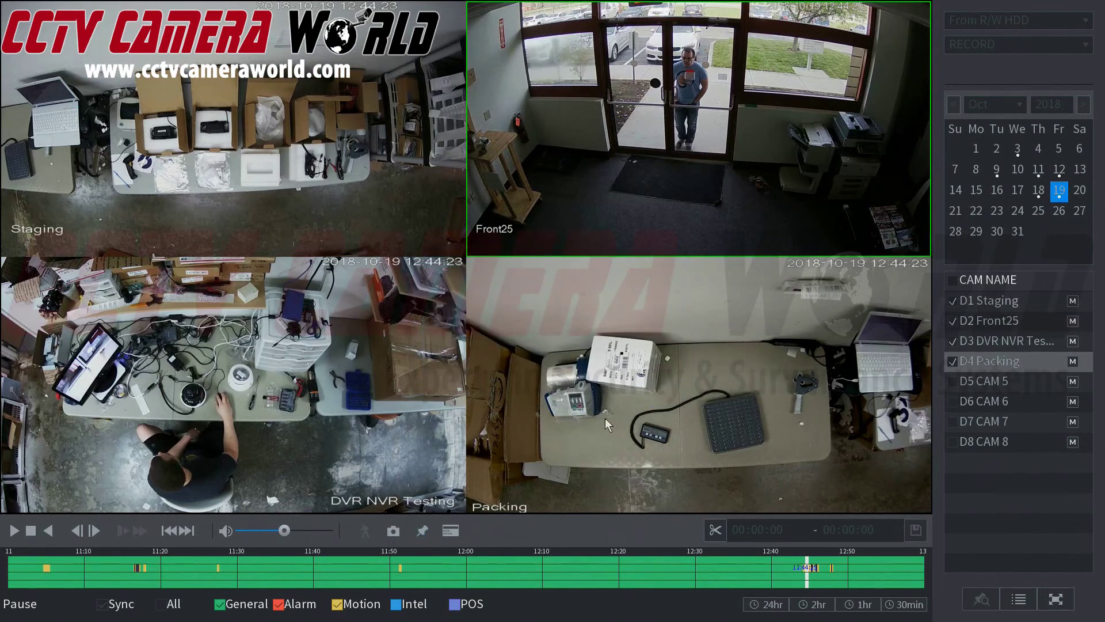
left_click(33, 532)
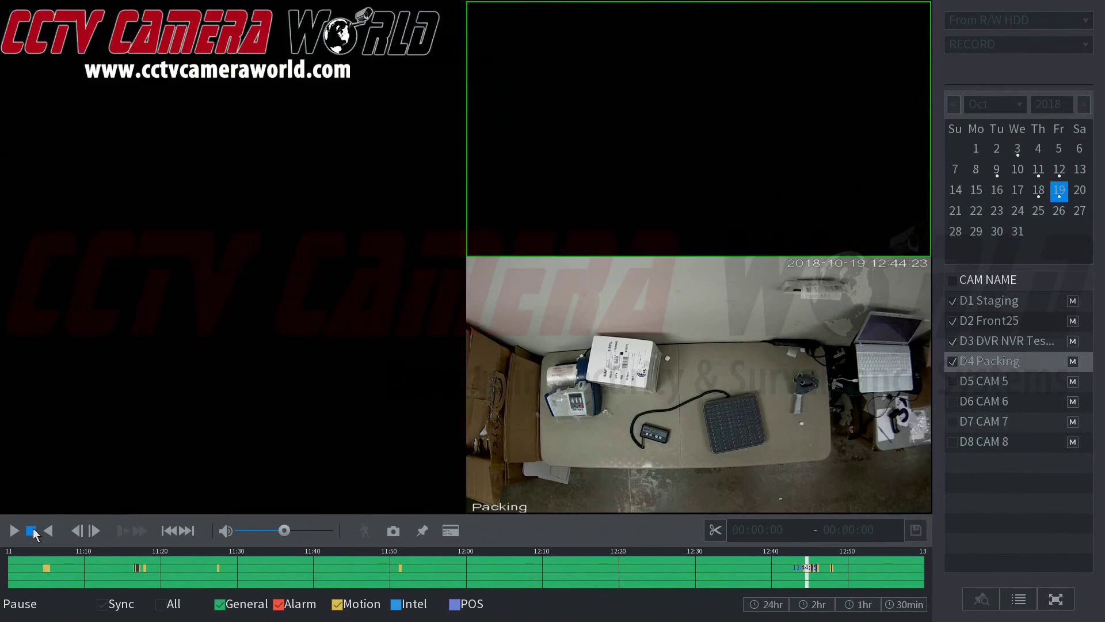
Leave only D2 Front25 checked, then open the mark list and select the 12:44:25 frontdoor mark.
left_click(982, 600)
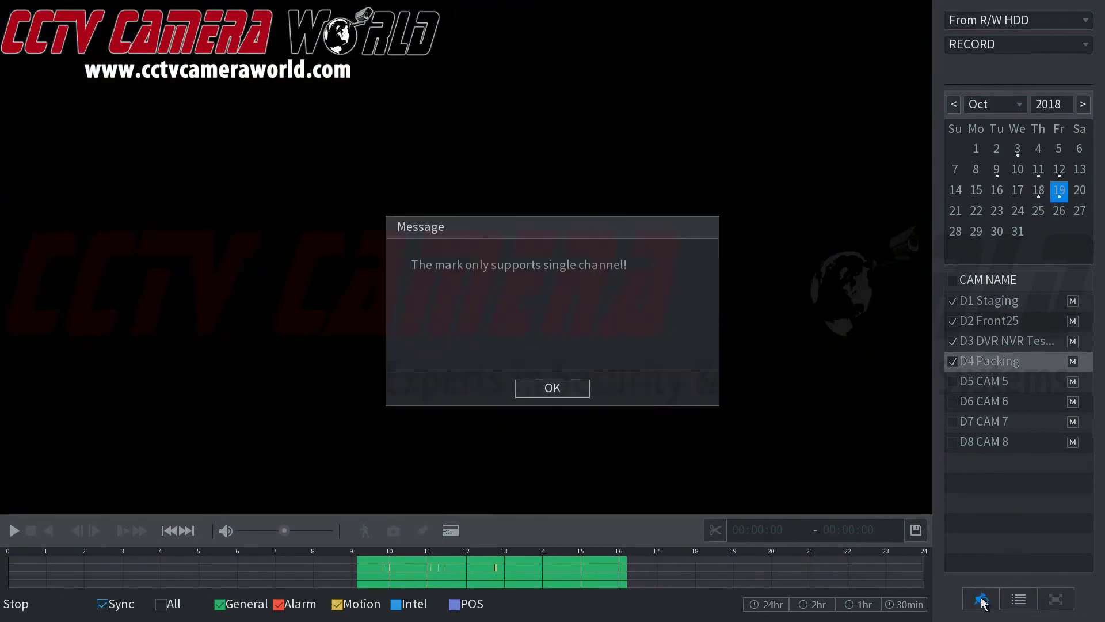
left_click(535, 396)
left_click(953, 361)
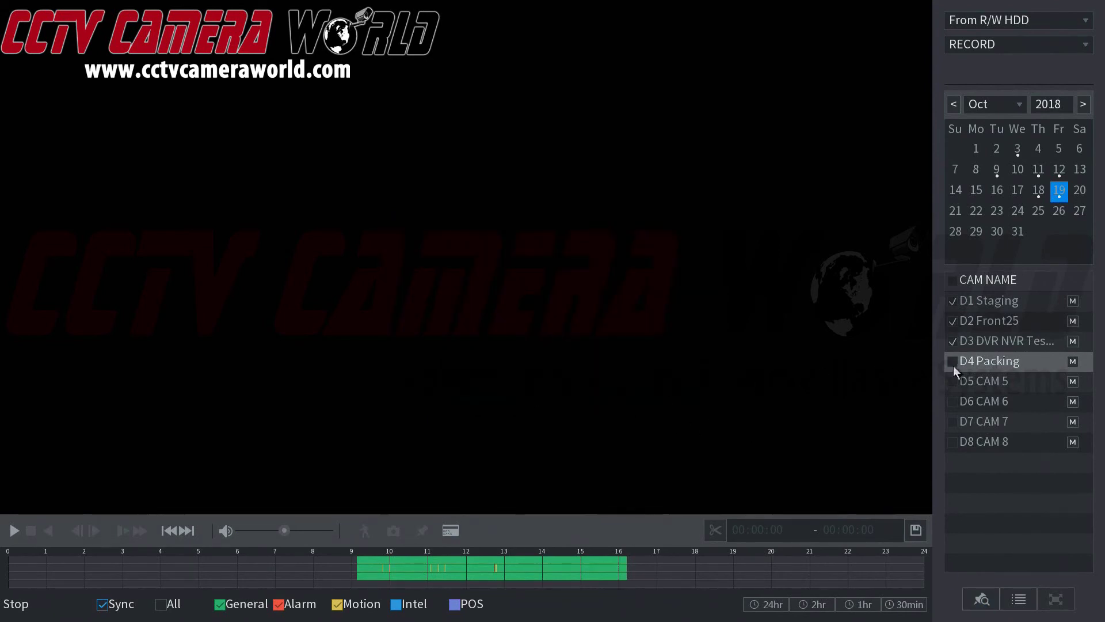
left_click(953, 340)
left_click(953, 321)
left_click(953, 300)
left_click(953, 320)
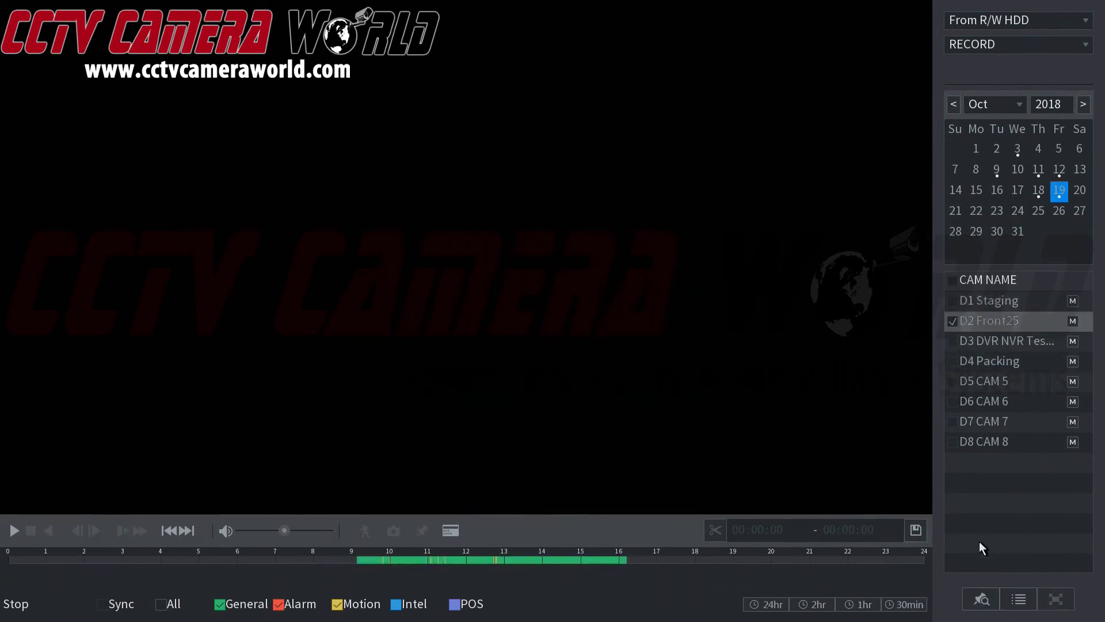
left_click(981, 600)
left_click(986, 92)
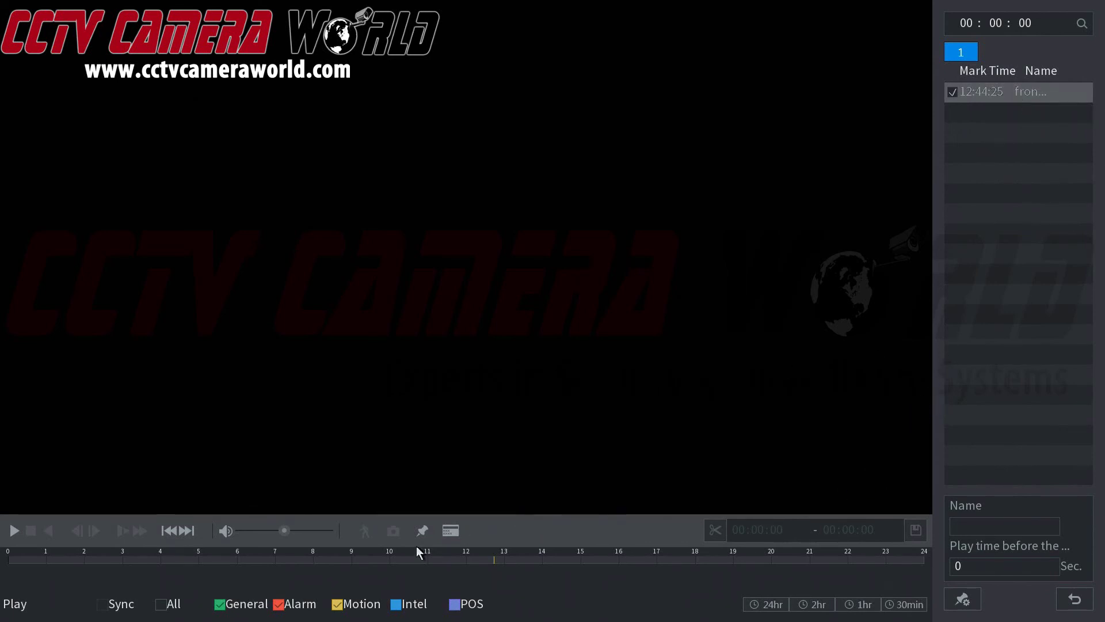
Play the 12:44:25 frontdoor mark, then stop it and leave the Mark List.
left_click(493, 560)
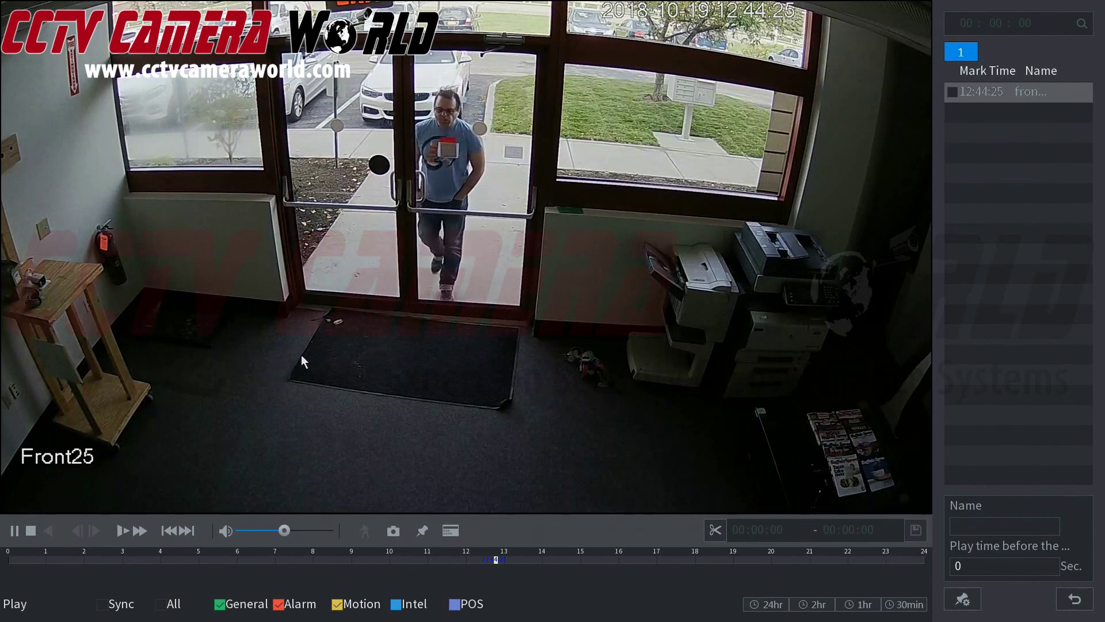
left_click(1071, 607)
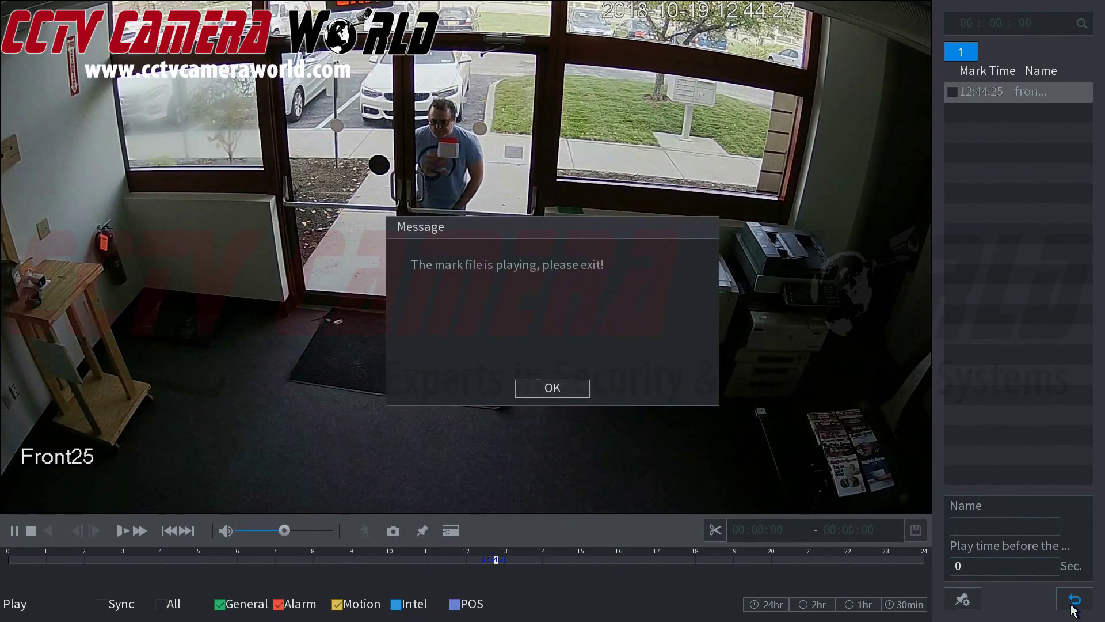
left_click(554, 388)
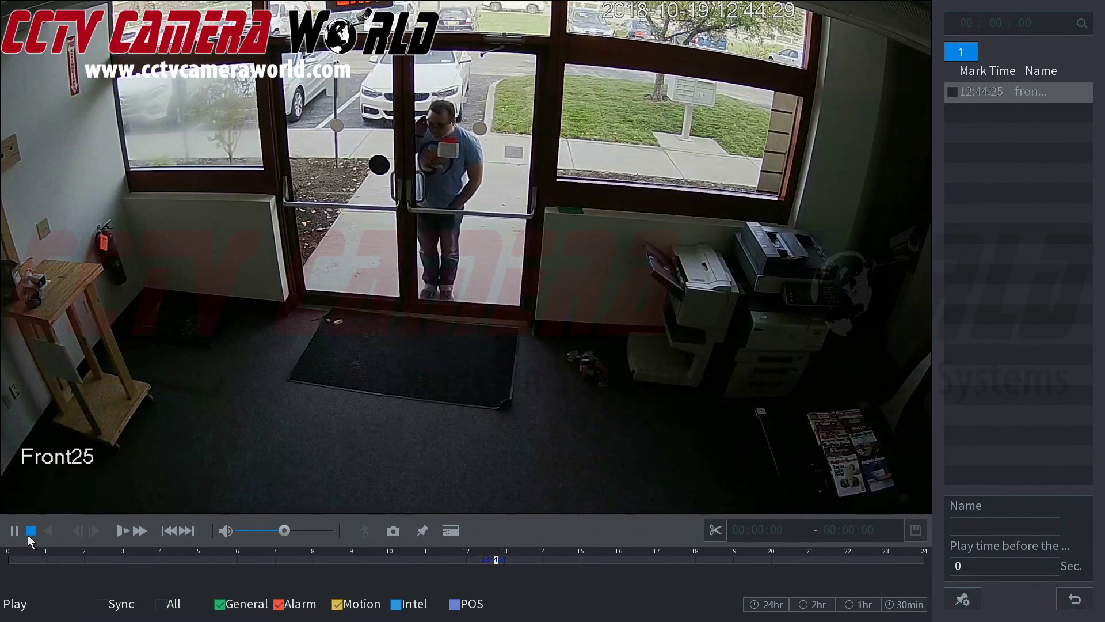
left_click(30, 532)
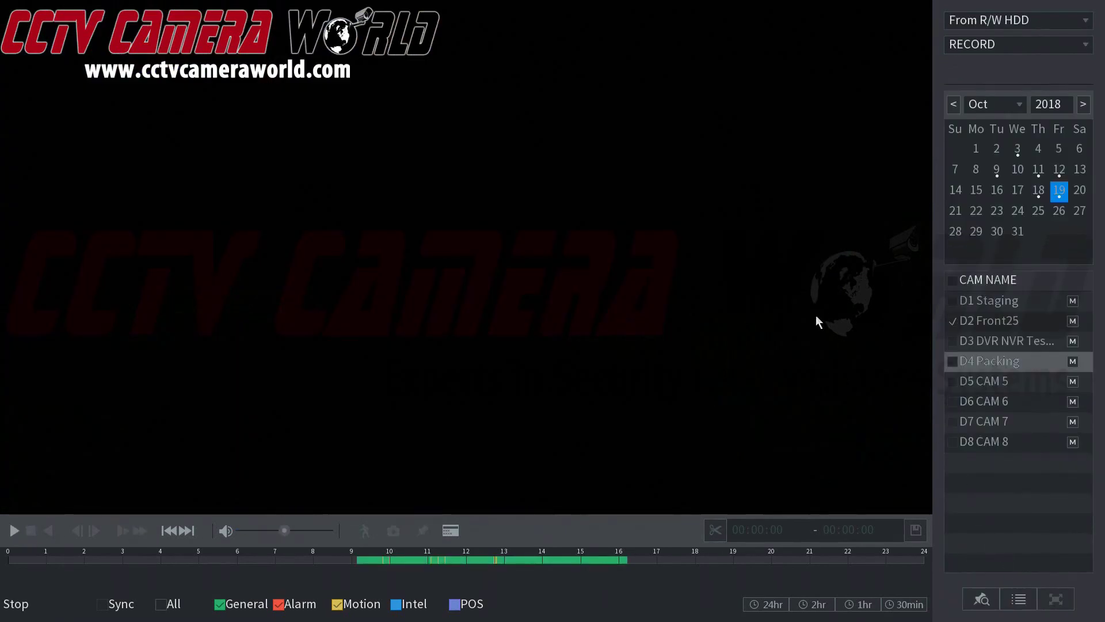